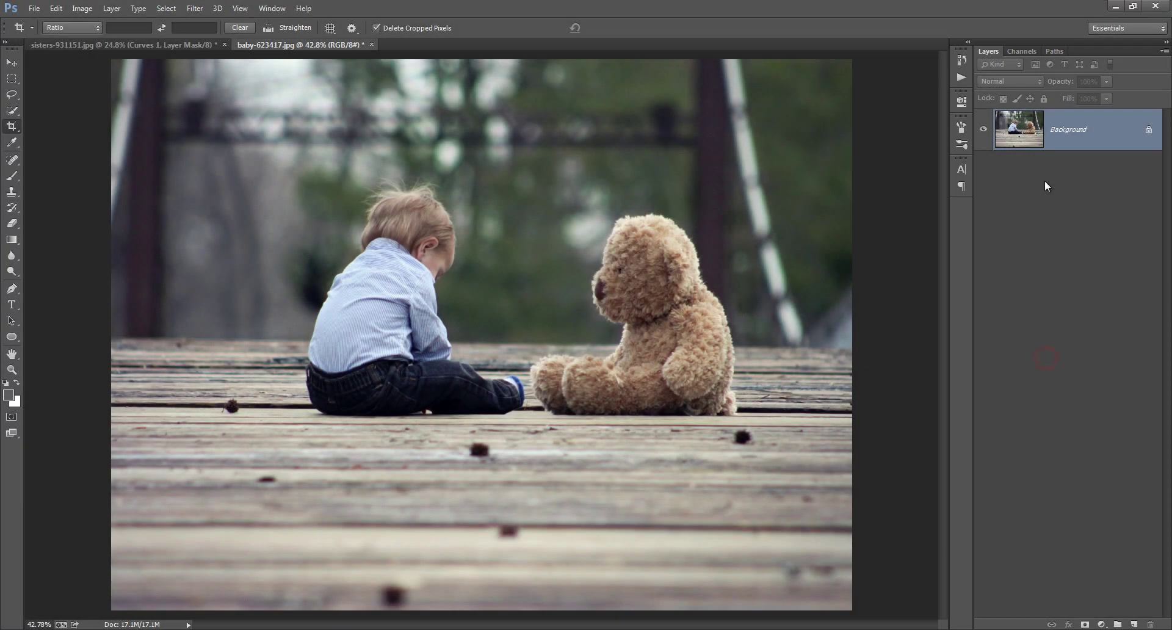
Step: Duplicate the Background layer as Layer 1 with Ctrl+J and pick the Move tool
key(ctrl+j)
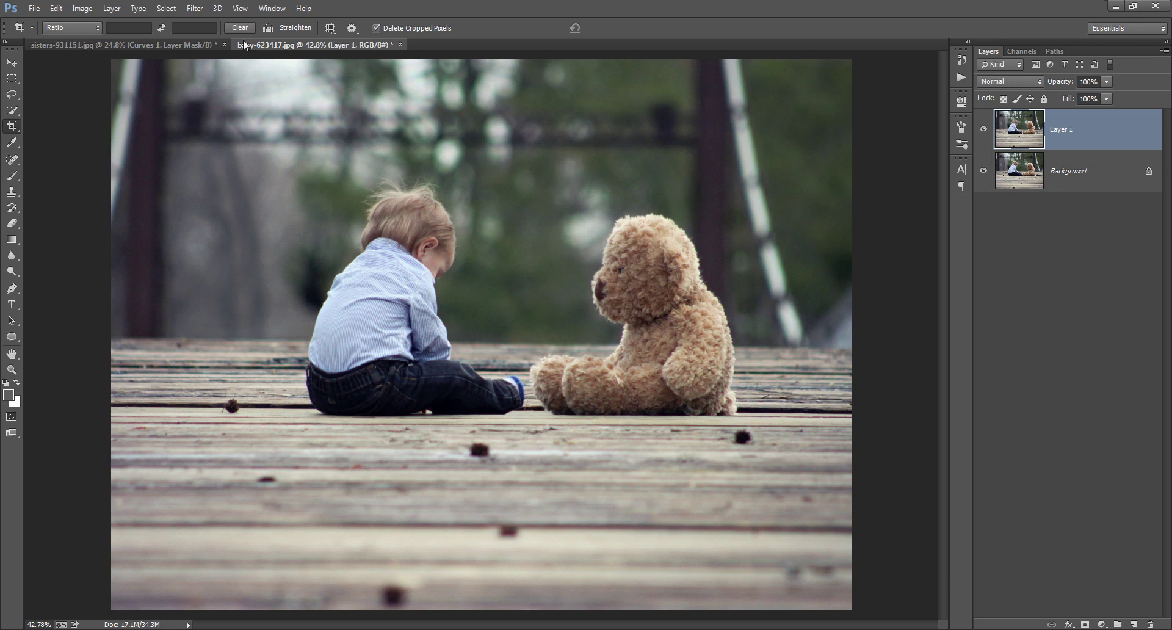
key(v)
click(195, 8)
mouse_move(220, 240)
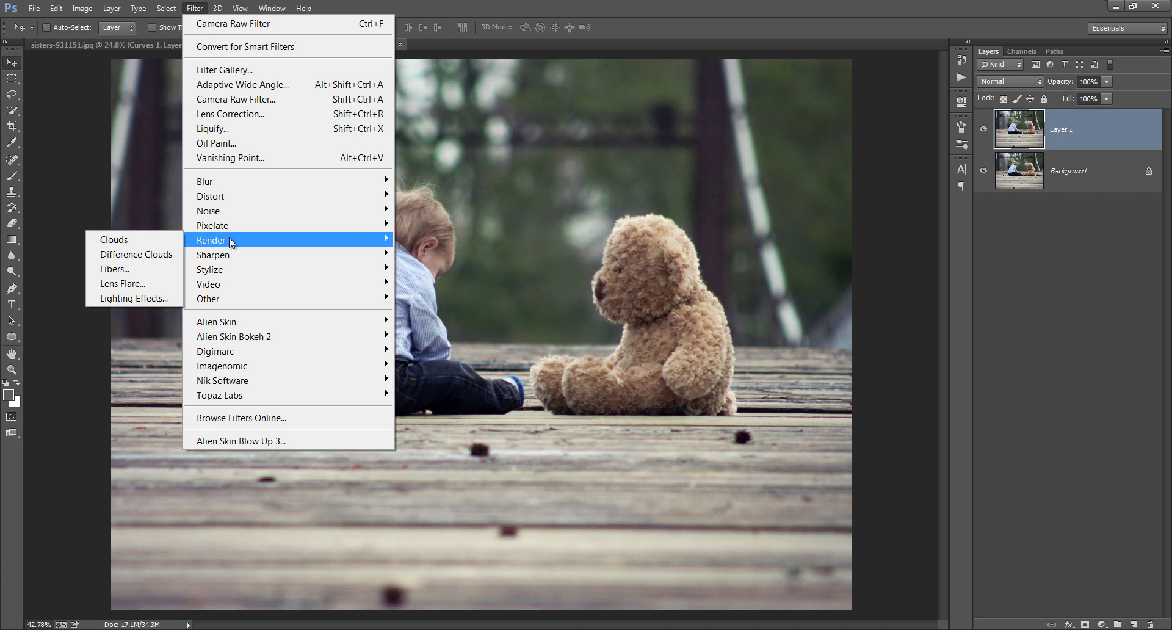
Step: In Camera Raw set Highlights -100, Shadows +100, Whites +39, Exposure -1.65 and Clarity +43
click(229, 99)
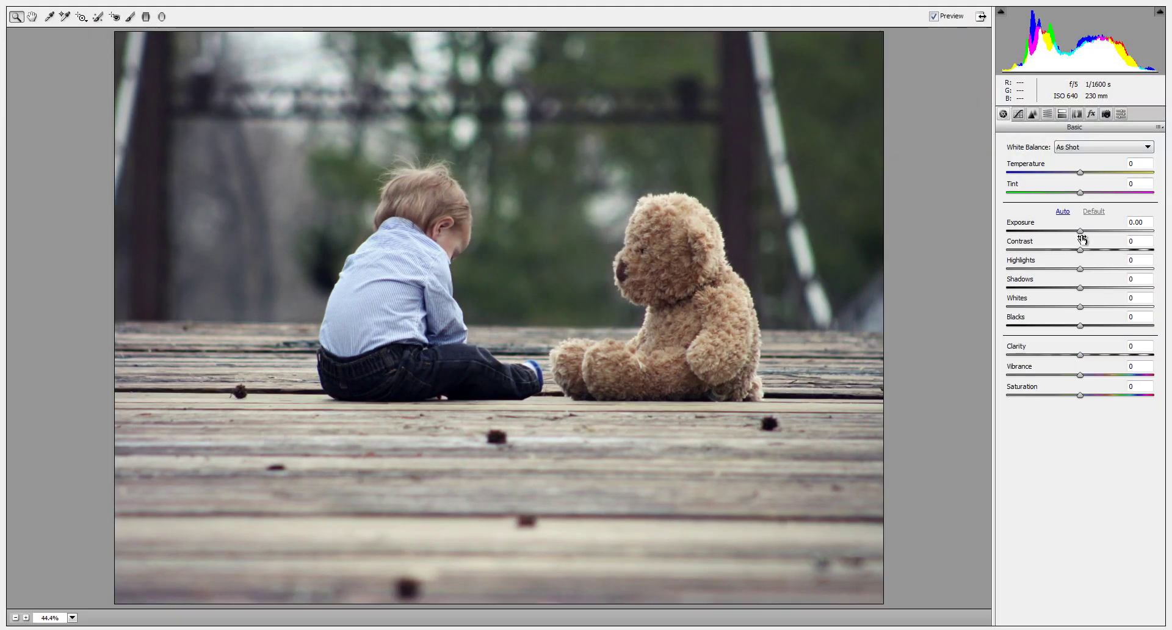
drag(1079, 269, 1006, 269)
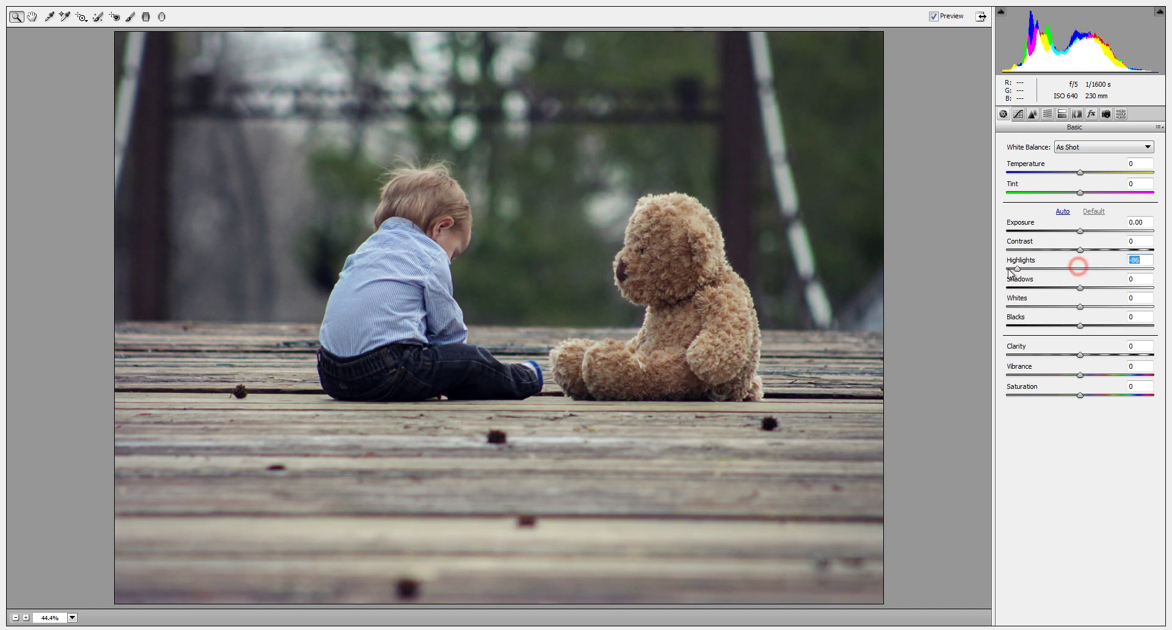
drag(1080, 287, 1153, 287)
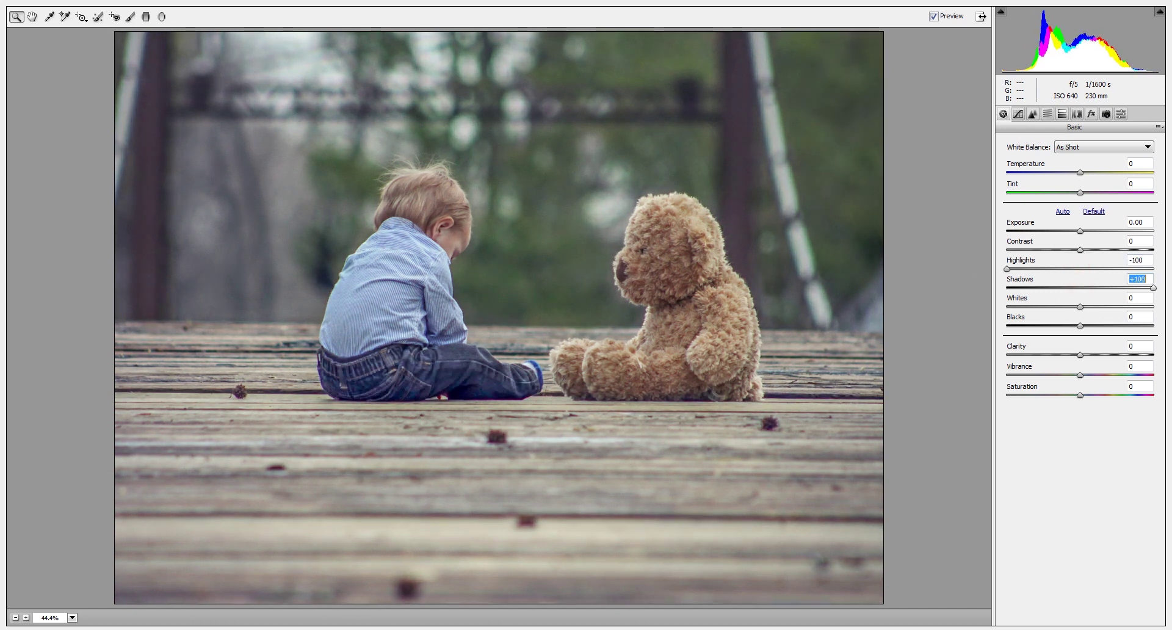
drag(1080, 306, 1108, 307)
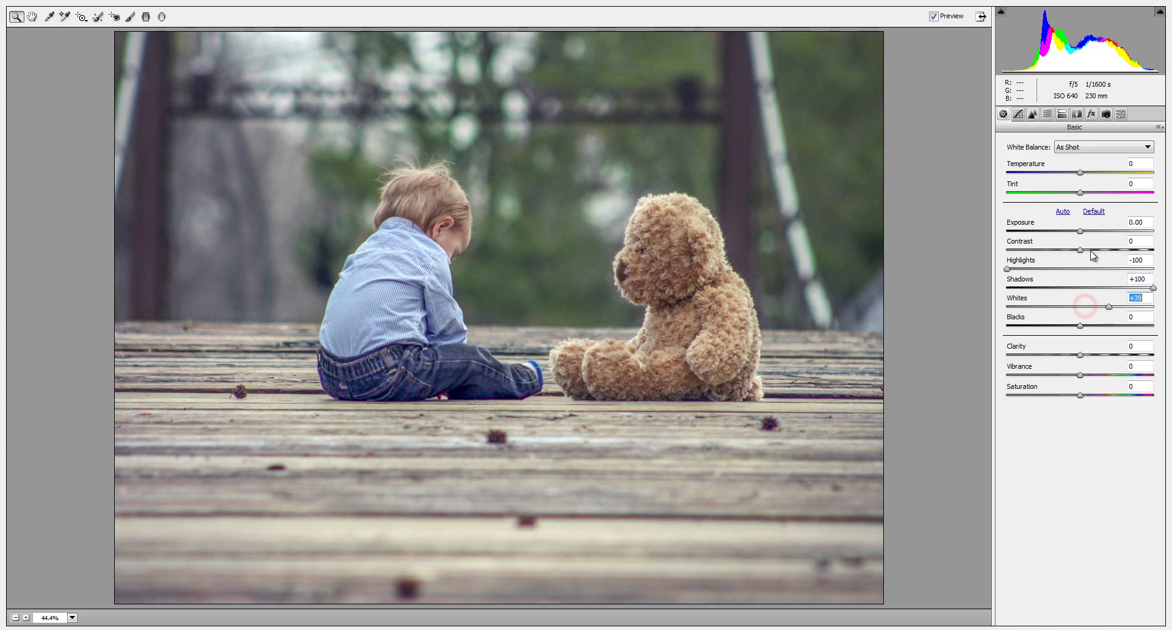
drag(1080, 232, 1058, 235)
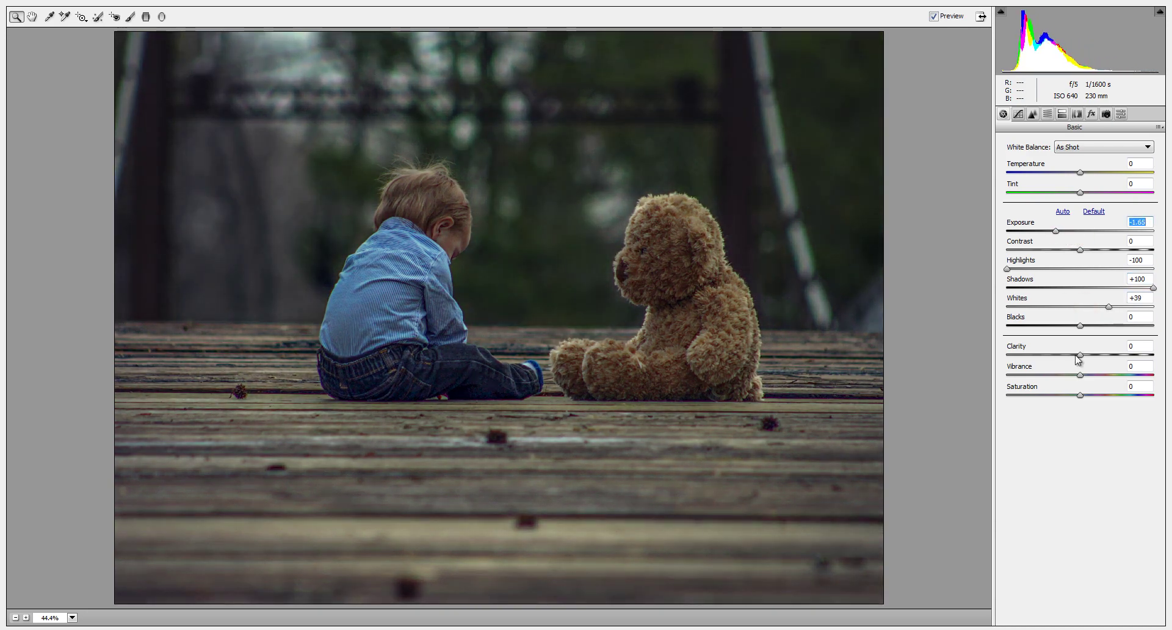
mouse_move(1080, 354)
mouse_down()
mouse_move(1112, 354)
mouse_move(1092, 374)
mouse_move(1135, 374)
mouse_up()
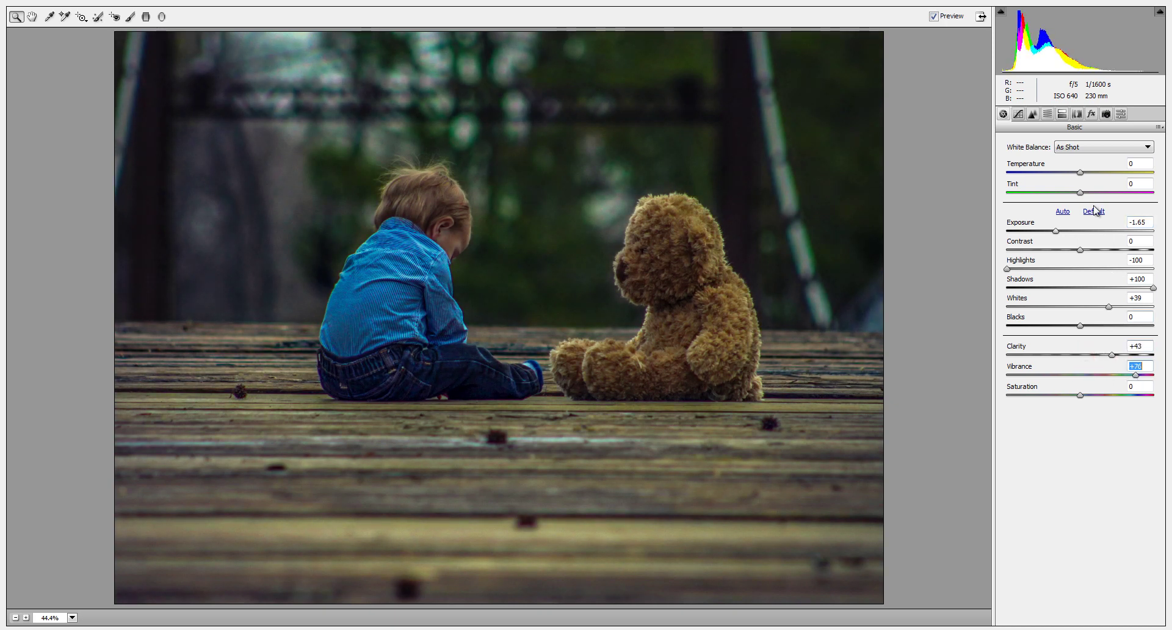
Step: Raise the black points of the RGB and Blue tone curves for a blue cast
click(1023, 114)
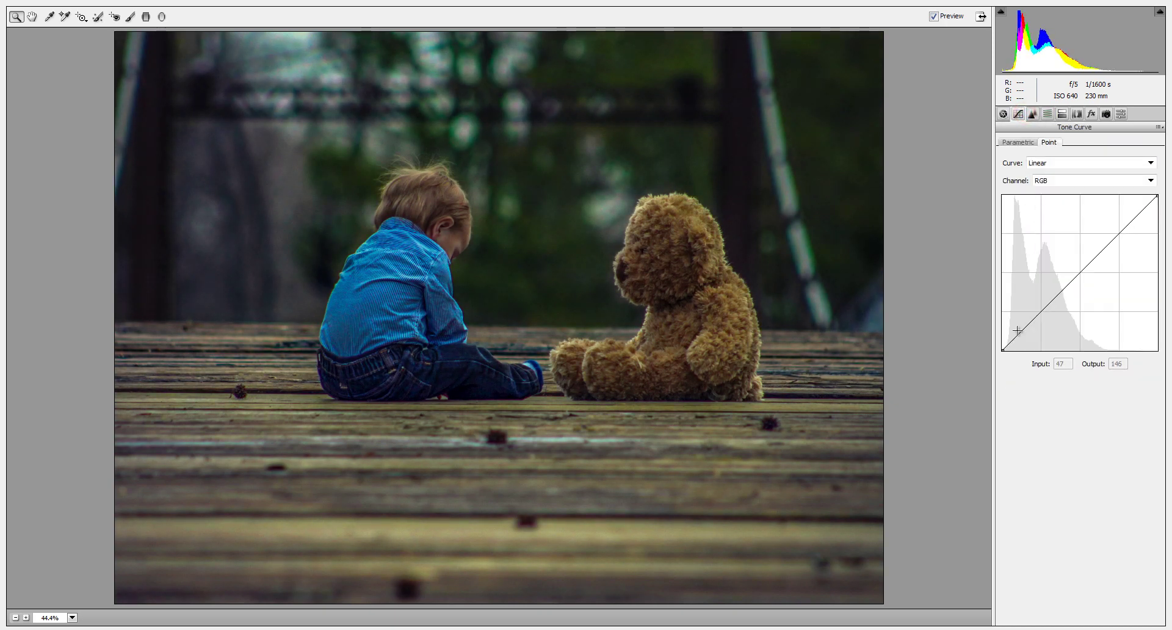
drag(1003, 351, 1005, 319)
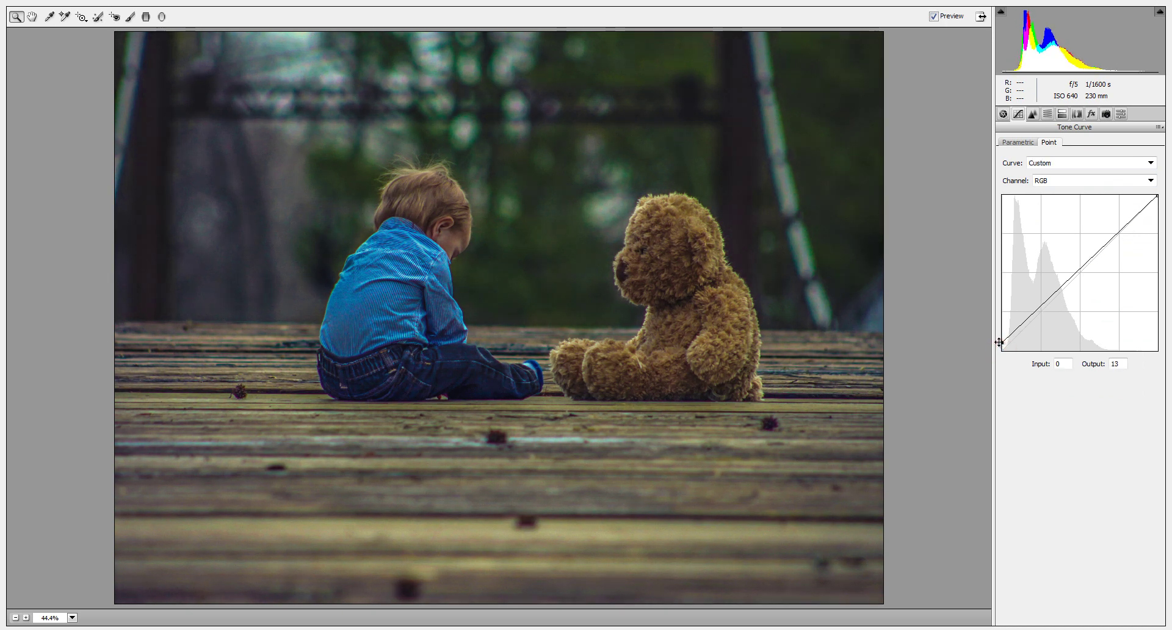
click(1044, 183)
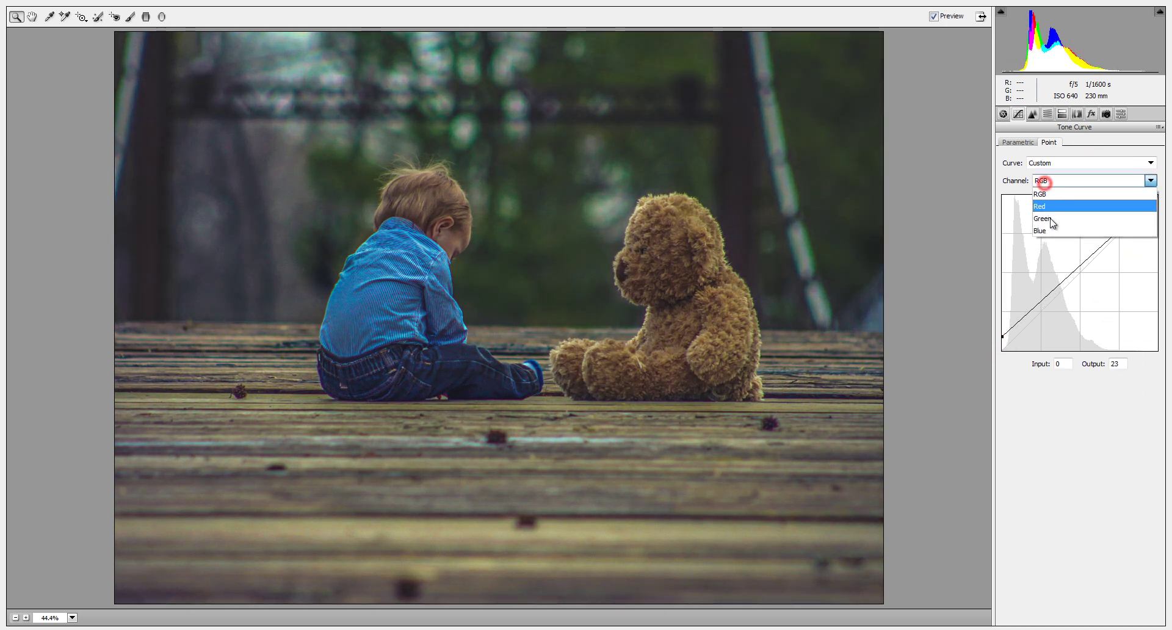
click(1053, 231)
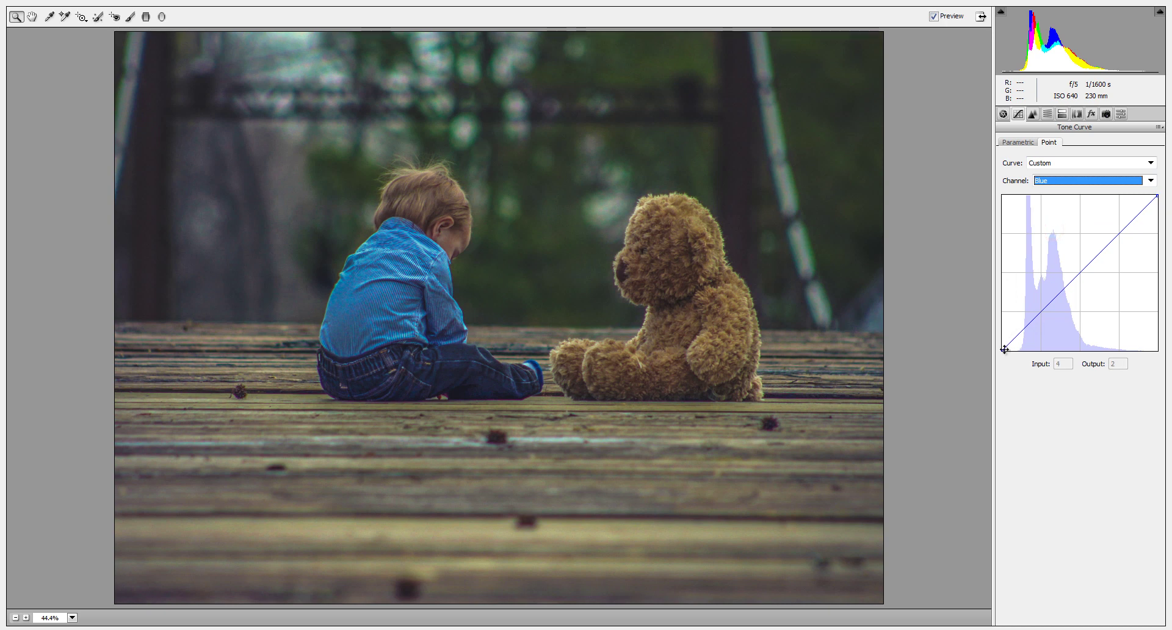
drag(1002, 350, 1002, 339)
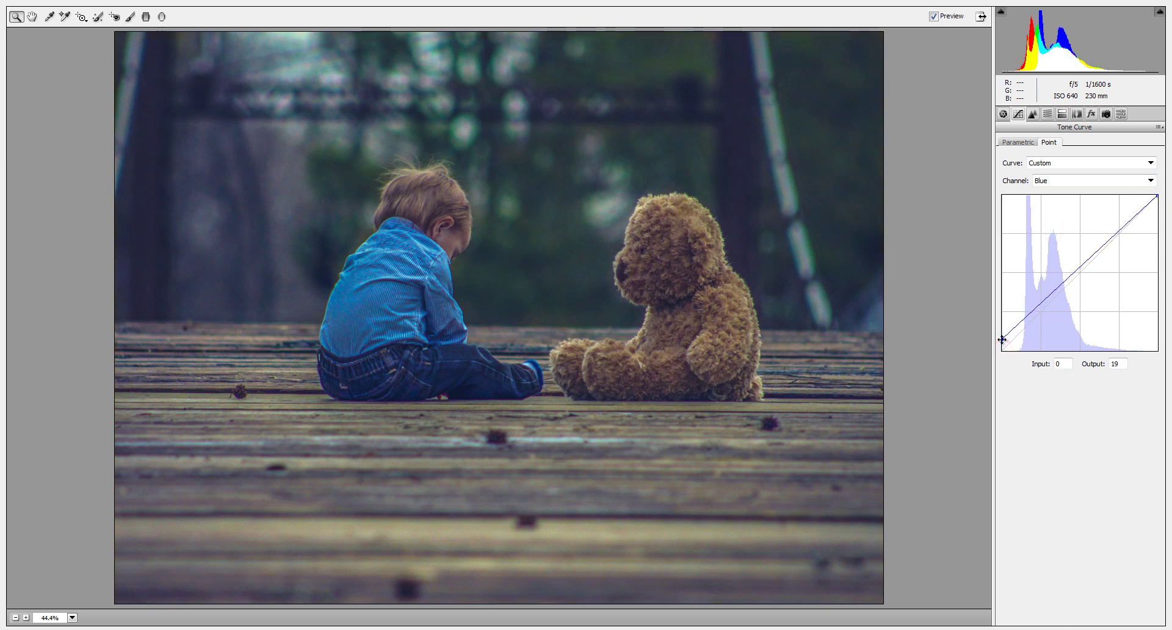
Step: Split-tone with highlights hue 59, saturation 44, red shadows at saturation 31, balance +26
click(1062, 114)
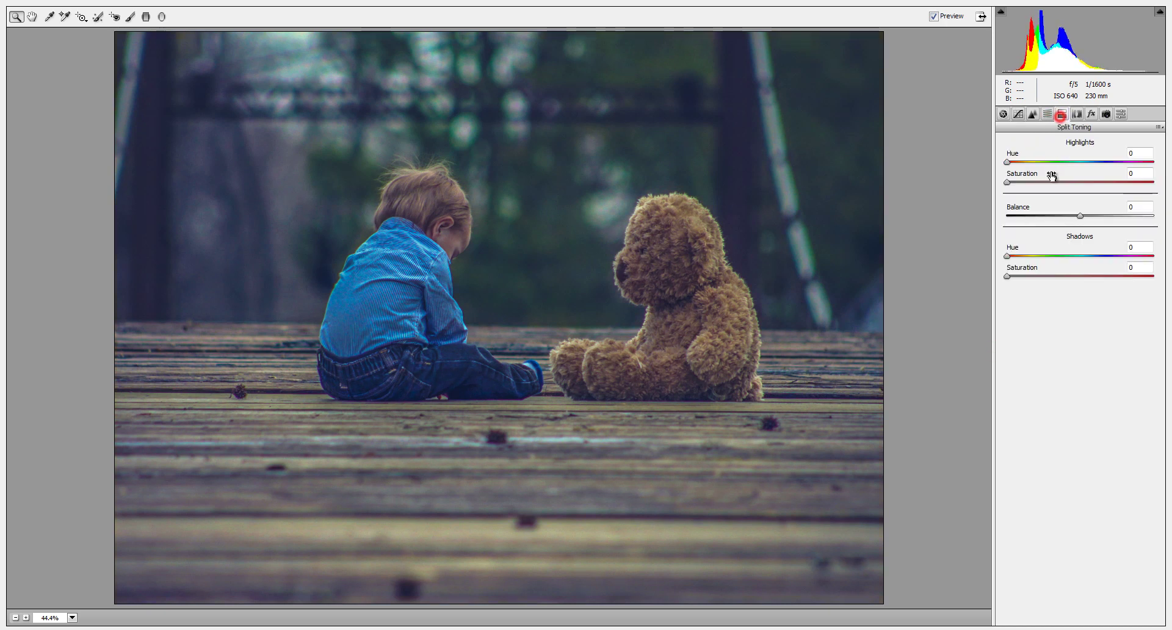
mouse_move(1007, 161)
mouse_down()
mouse_move(1031, 162)
mouse_move(1077, 197)
mouse_up()
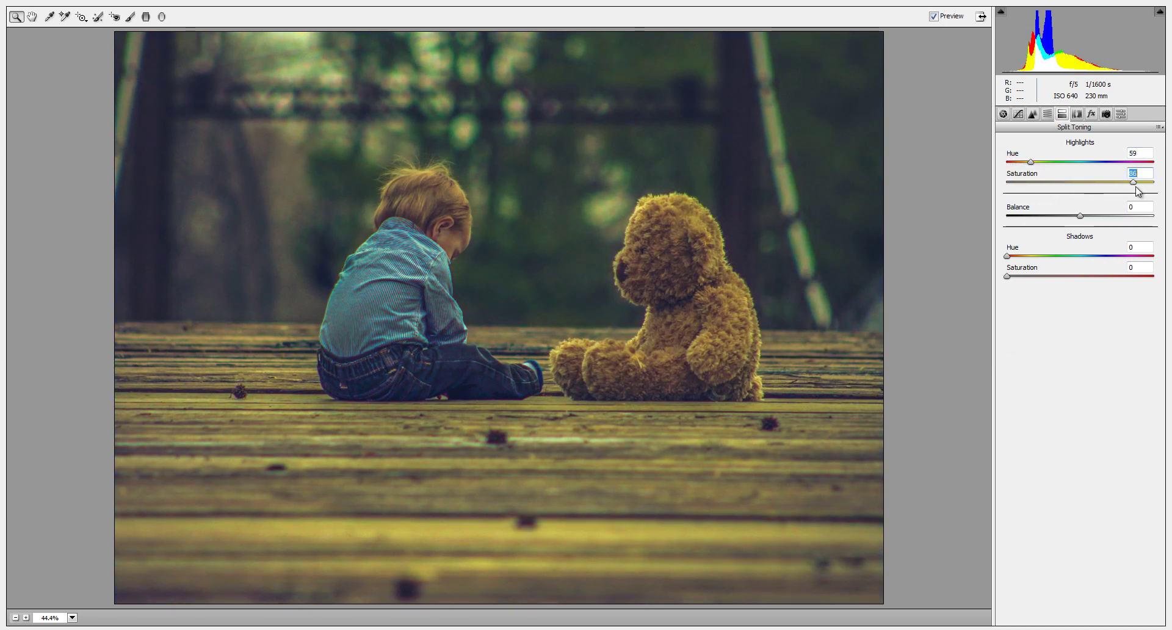
drag(1097, 196, 1073, 192)
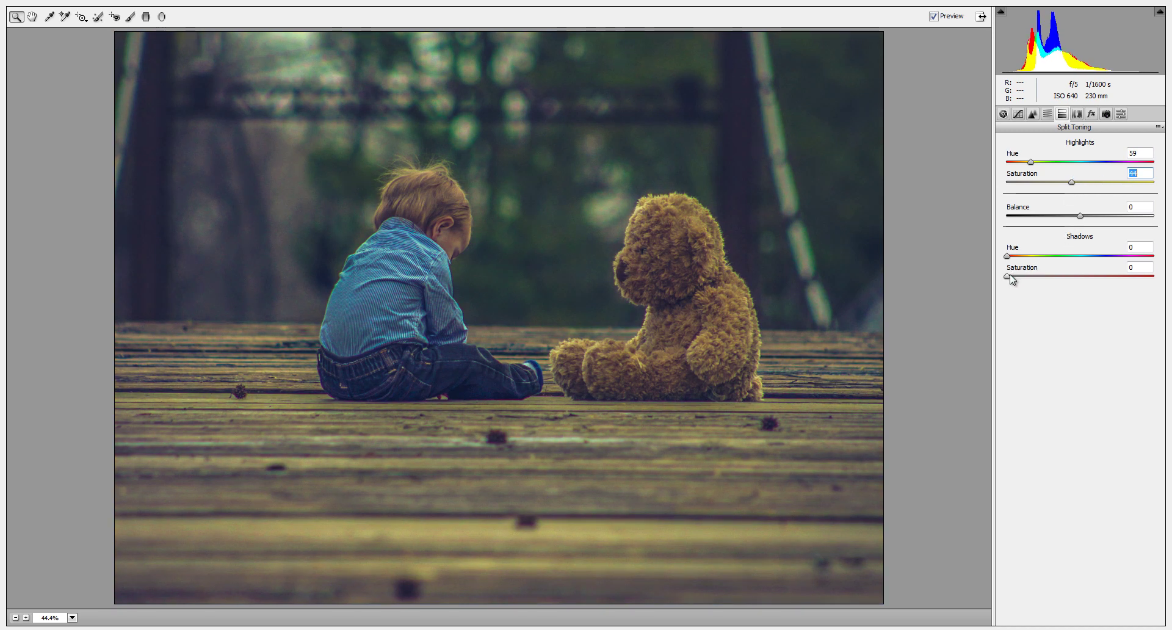
drag(1015, 279, 1047, 278)
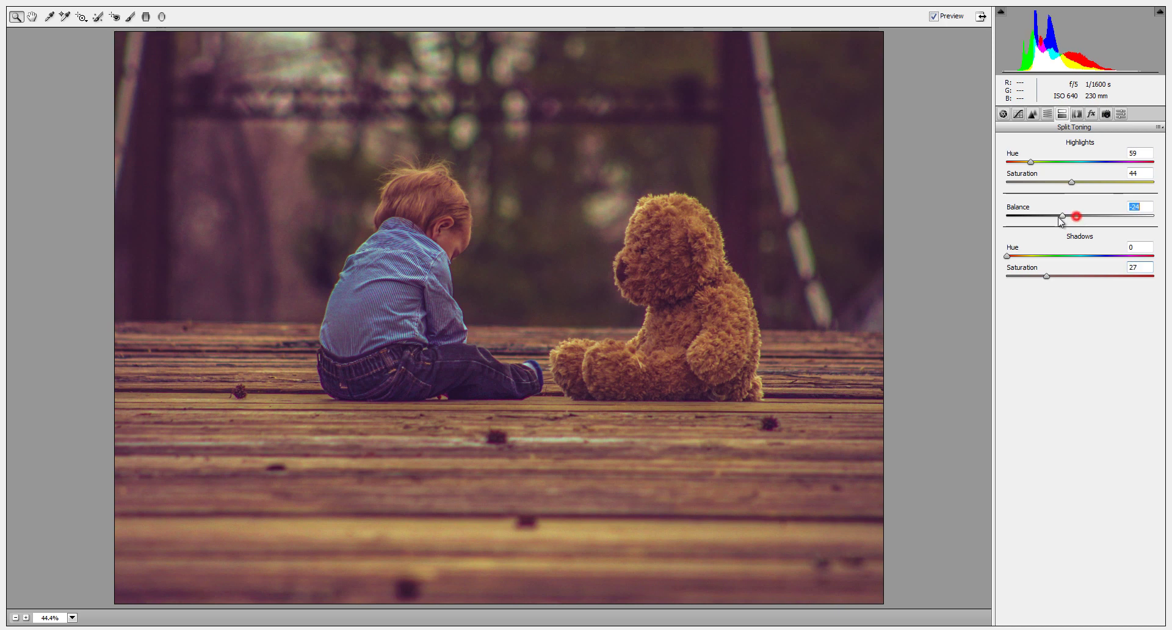
mouse_move(1080, 216)
mouse_down()
mouse_move(1039, 217)
mouse_move(1096, 222)
mouse_up()
click(1119, 216)
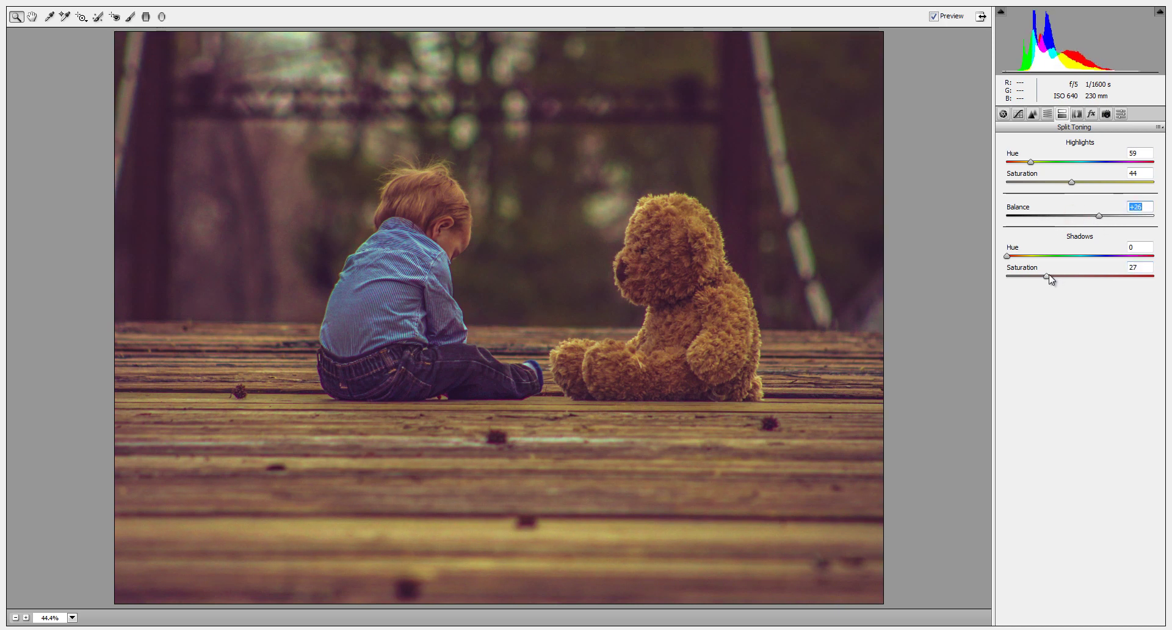
drag(1047, 275, 1056, 284)
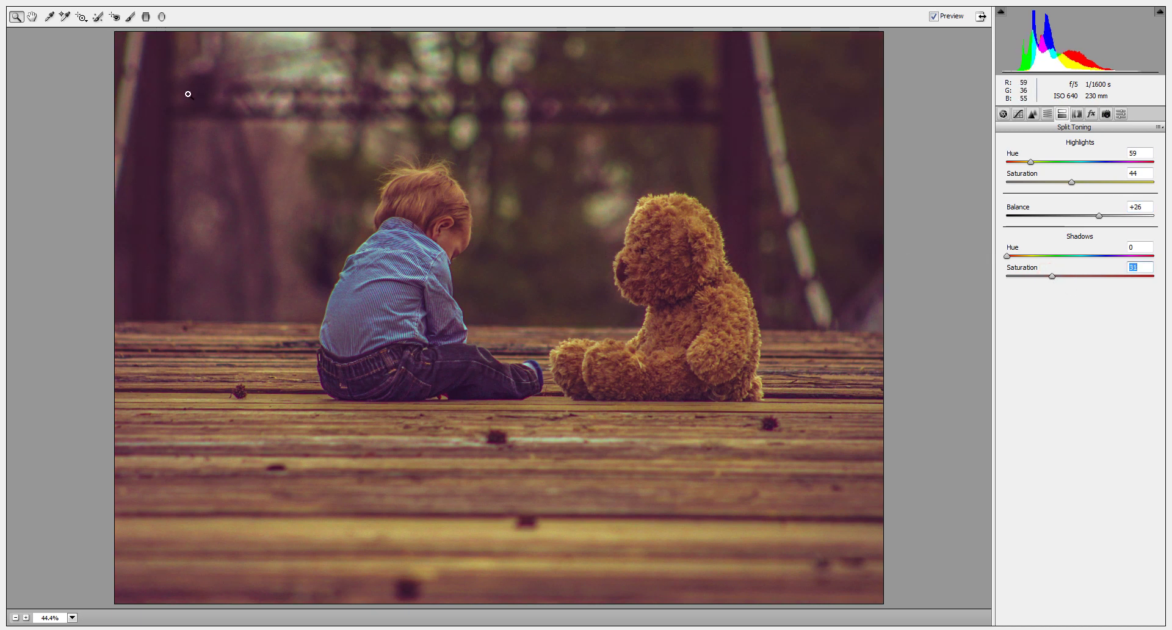
Step: Draw a graduated filter over the lower deck and reset its Exposure to 0
click(146, 17)
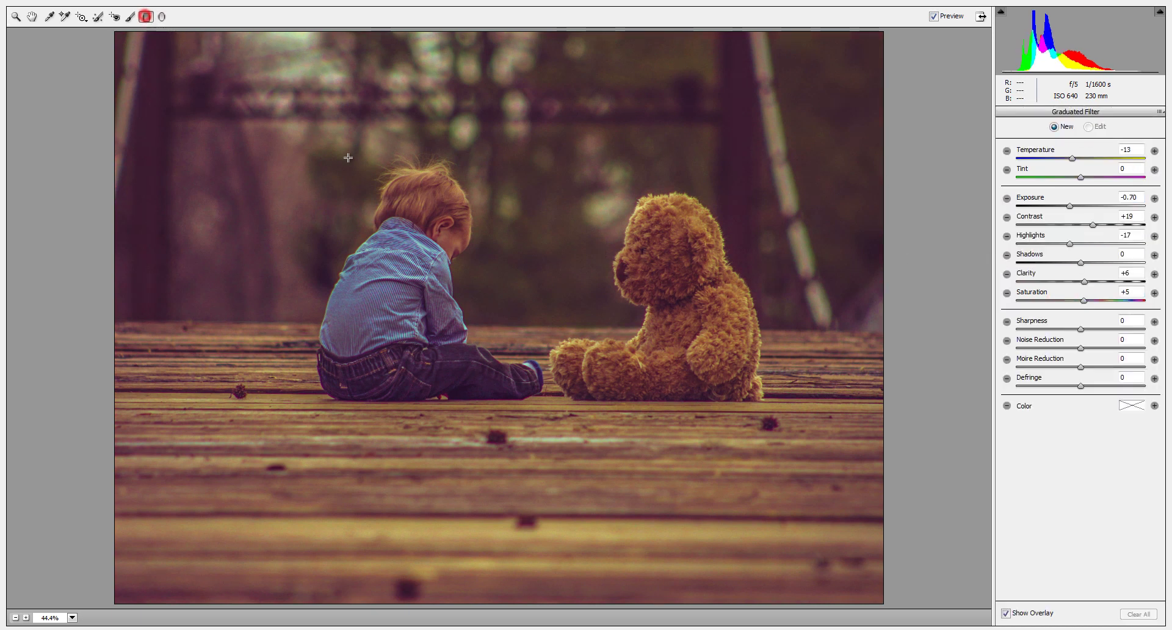
drag(551, 527, 552, 366)
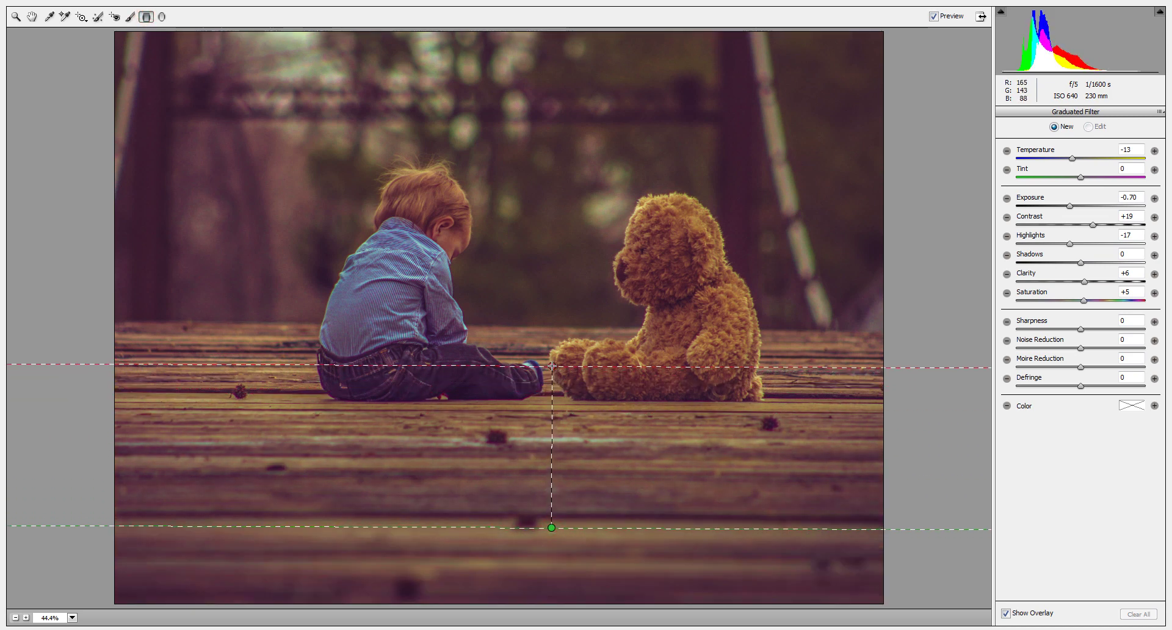
drag(552, 424, 554, 405)
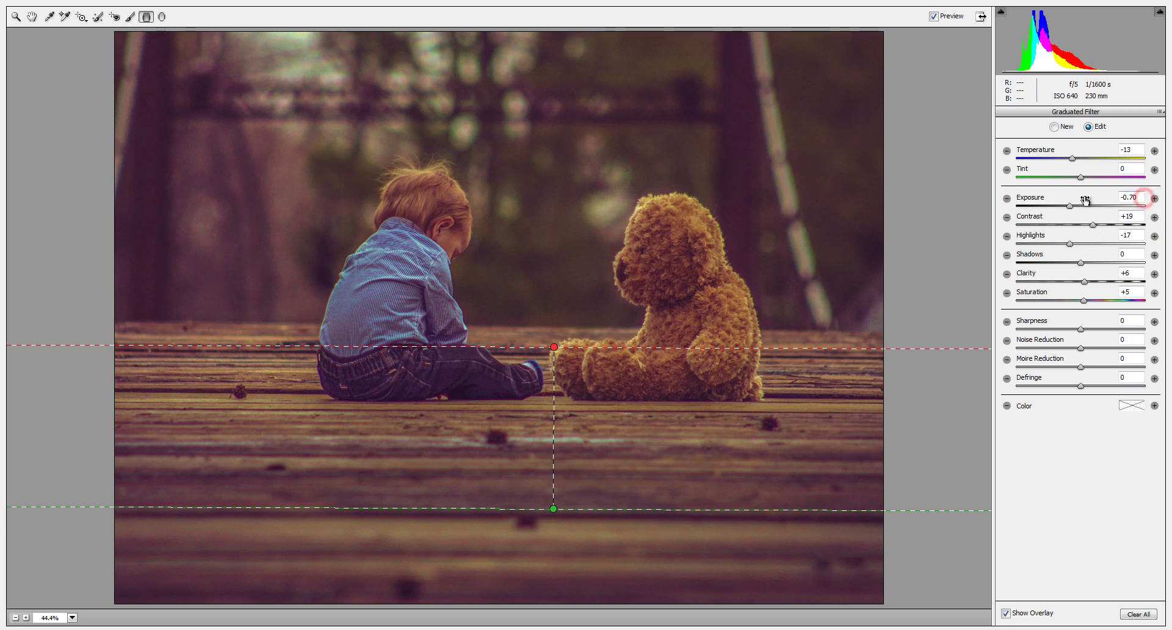
double_click(1138, 197)
text(0)
key(Return)
Step: Zero the filter's Contrast, Highlights, Clarity and Temperature, then set its Exposure to -1.85
click(1136, 217)
text(0)
click(1133, 236)
text(0)
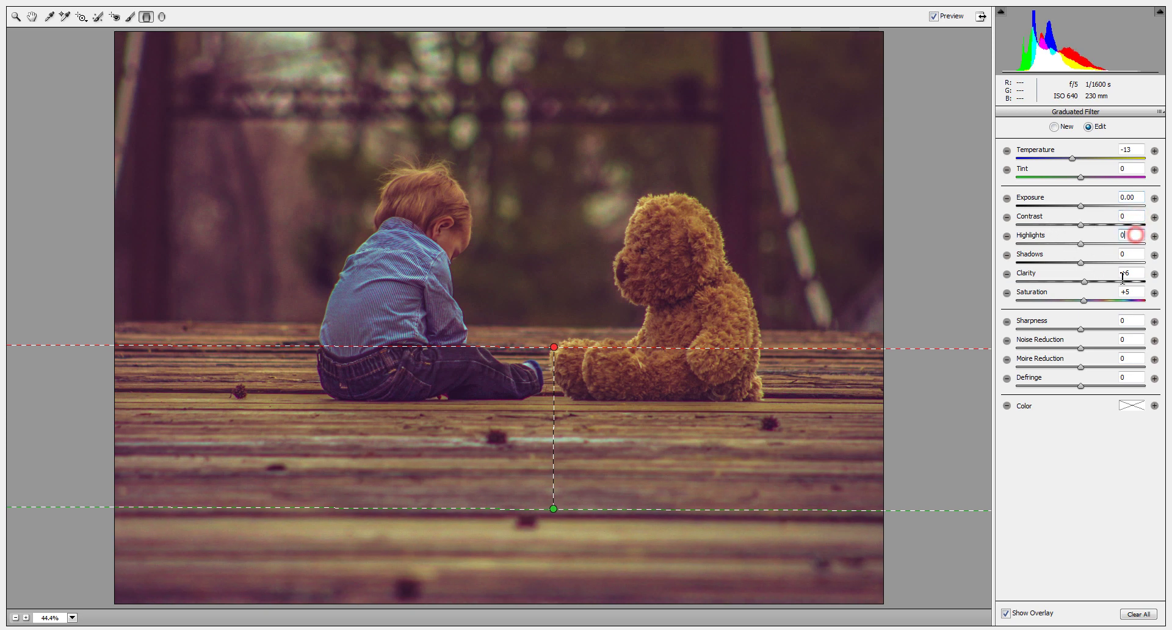
click(1129, 273)
text(0)
click(1138, 292)
text(0)
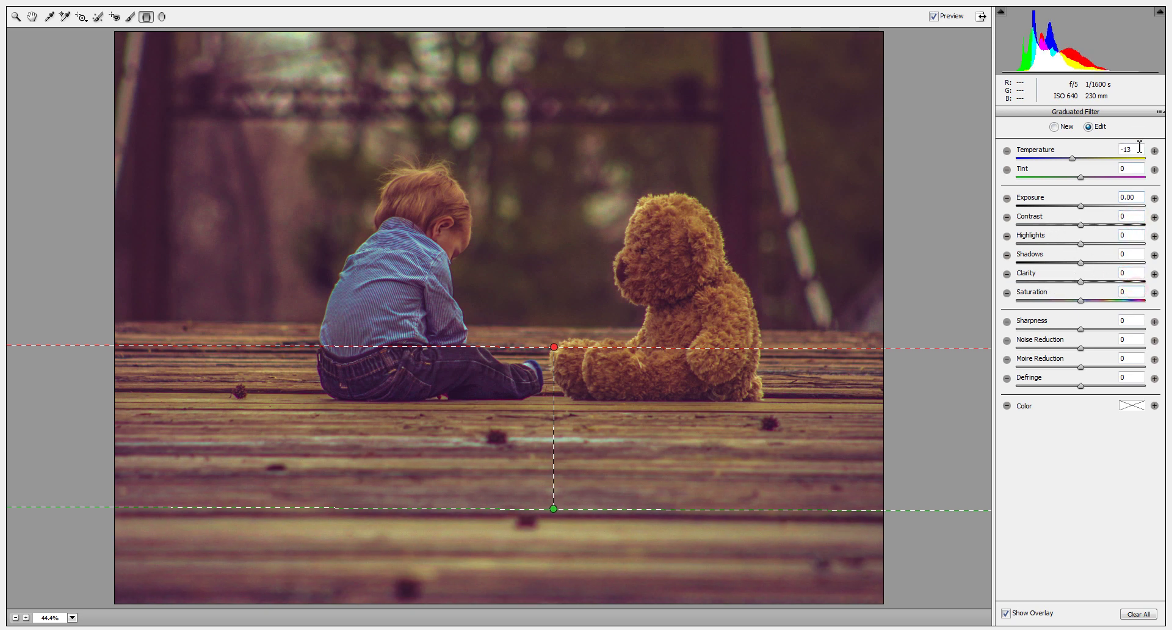
text(0)
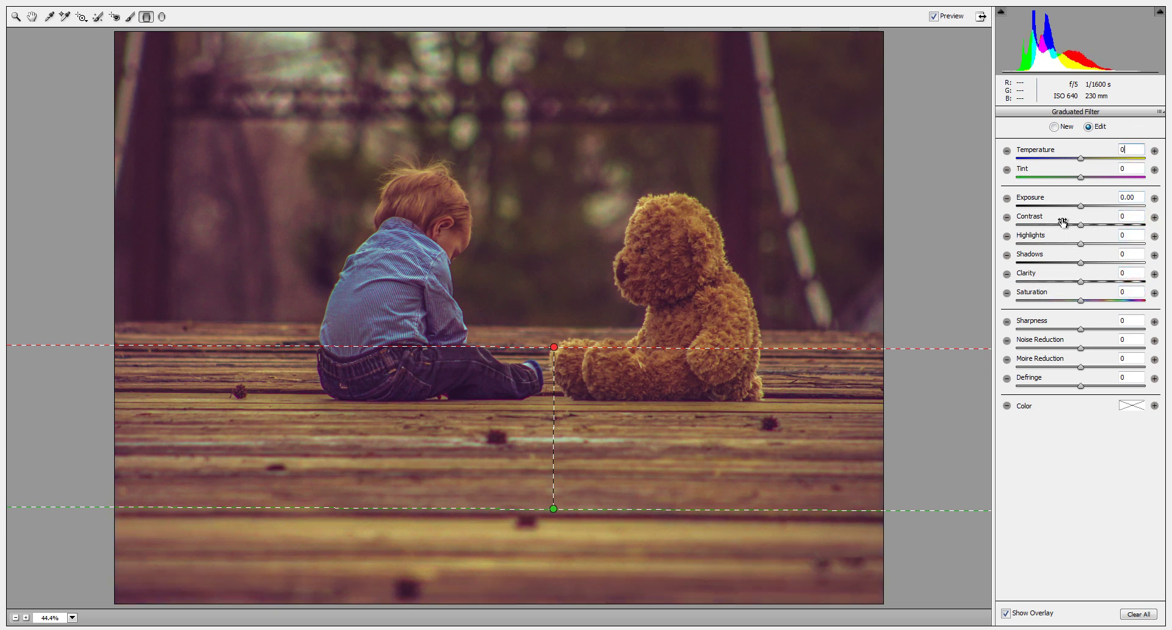
drag(1080, 205, 1048, 212)
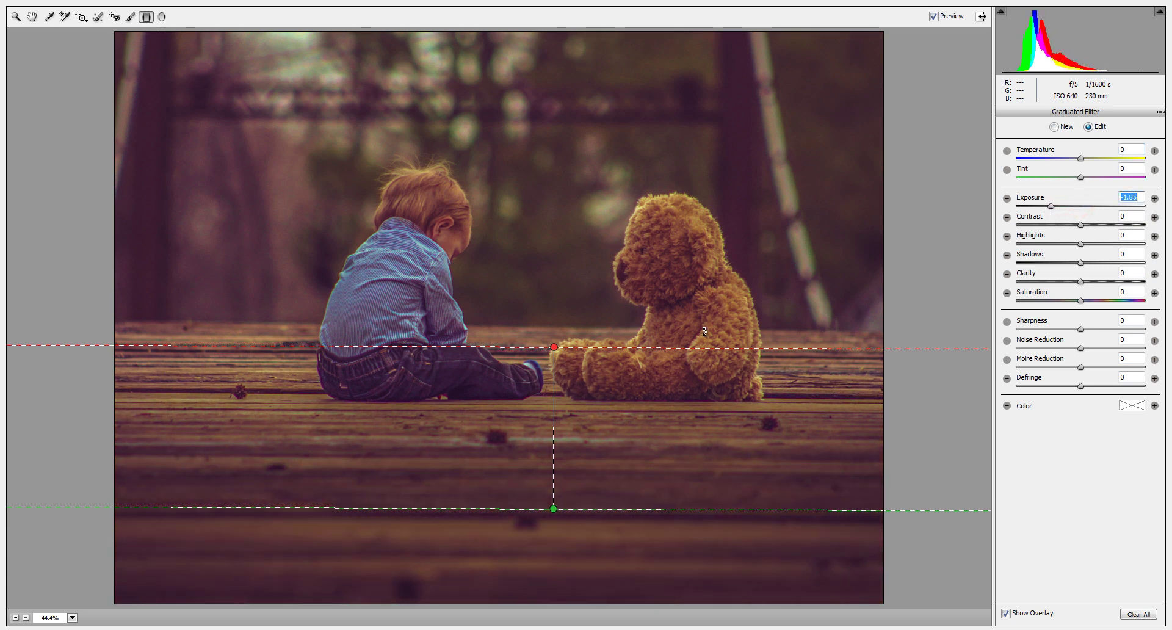
Step: Add a second graduated filter from the top with raised exposure to brighten the background
click(30, 17)
click(147, 16)
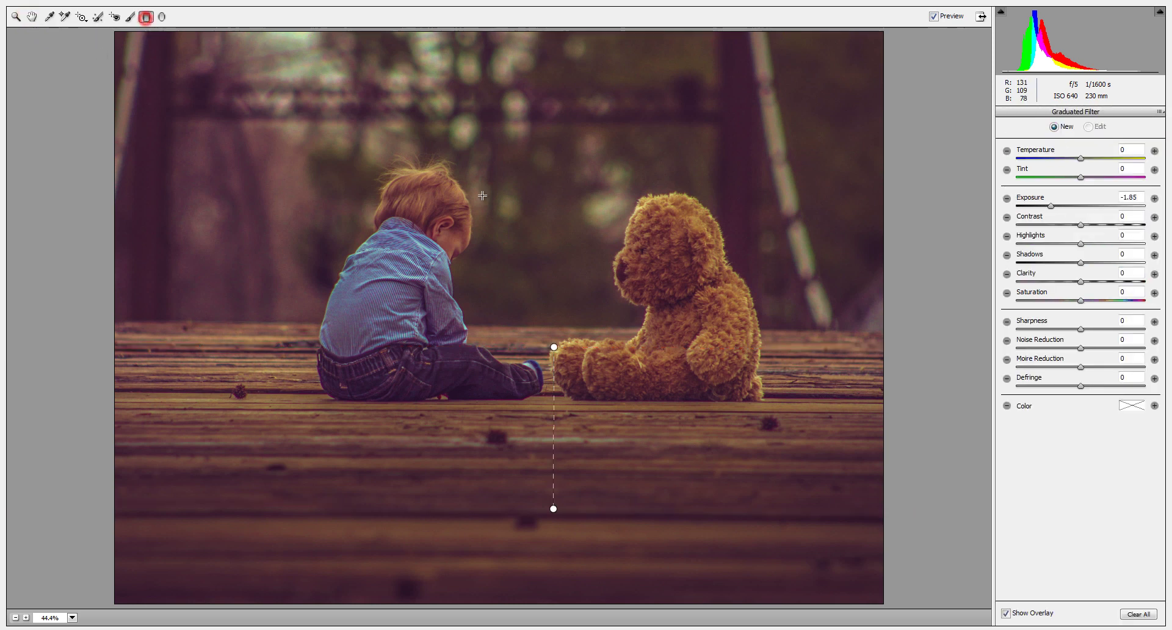
drag(570, 239, 560, 356)
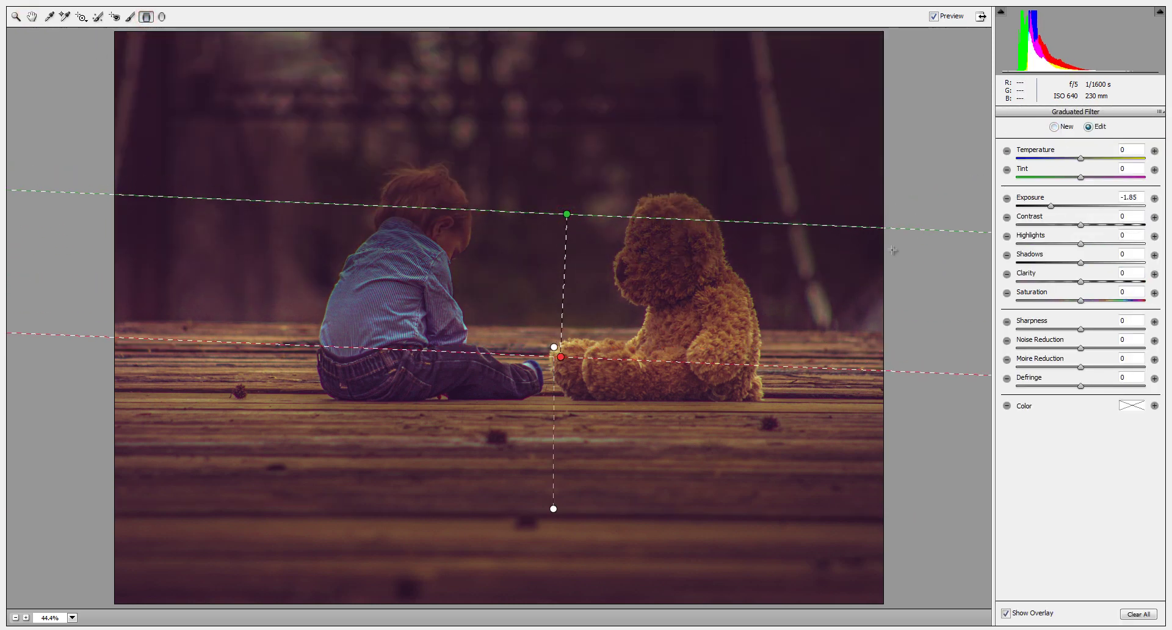
drag(1051, 205, 1096, 218)
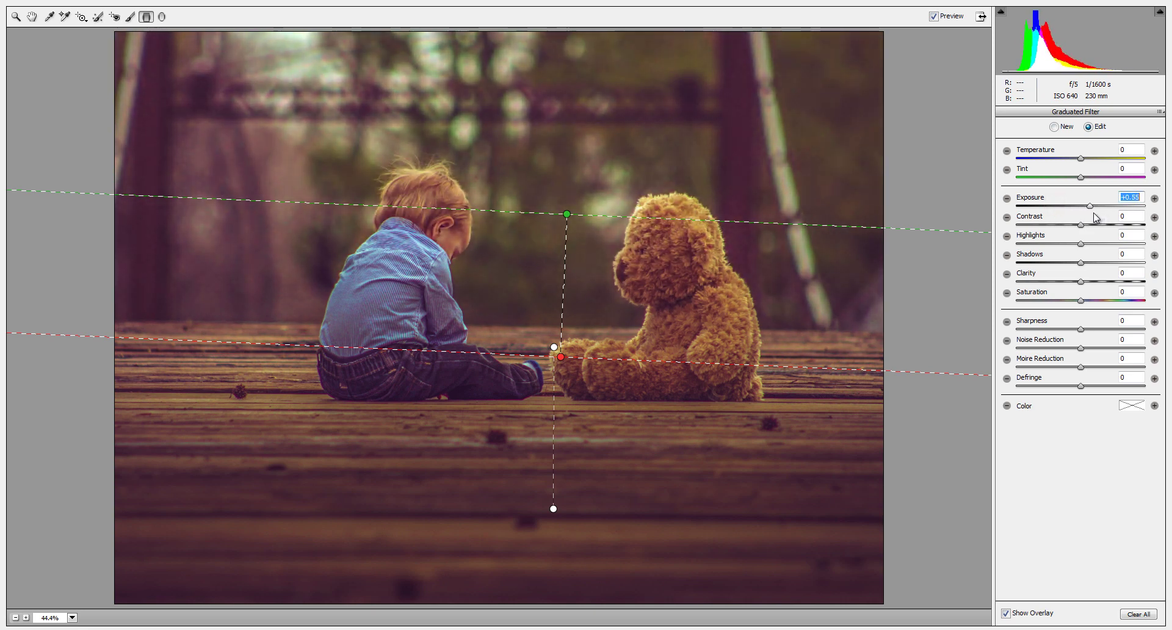
Step: Draw a radial filter around the boy and teddy, affecting the outside, at Exposure -1.30
click(32, 16)
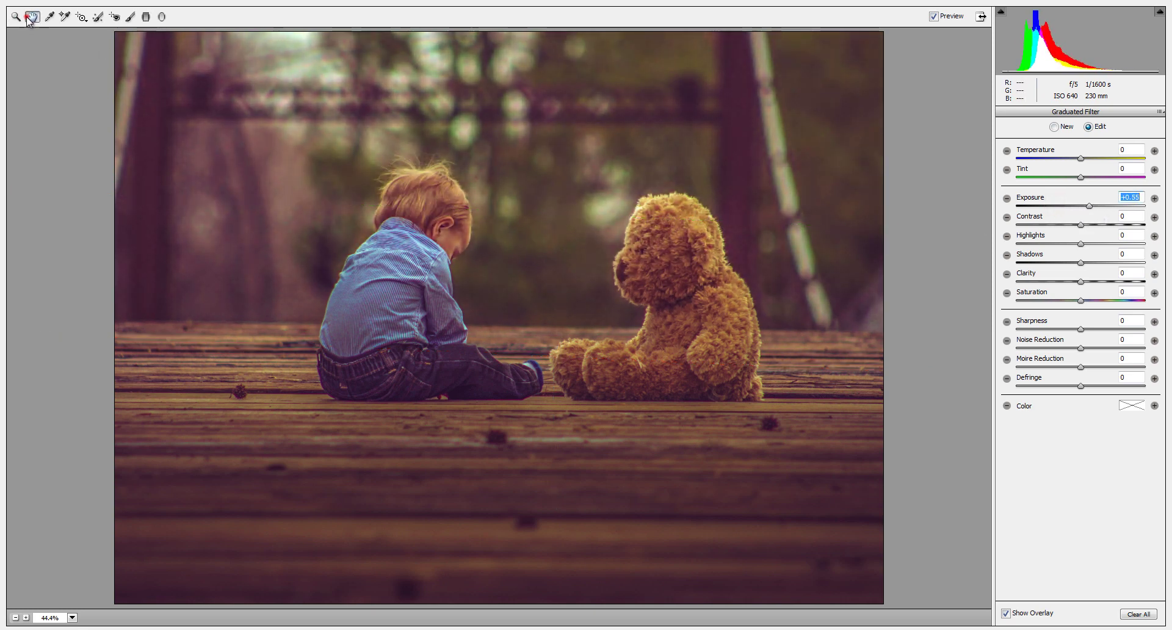
click(161, 17)
drag(518, 263, 778, 461)
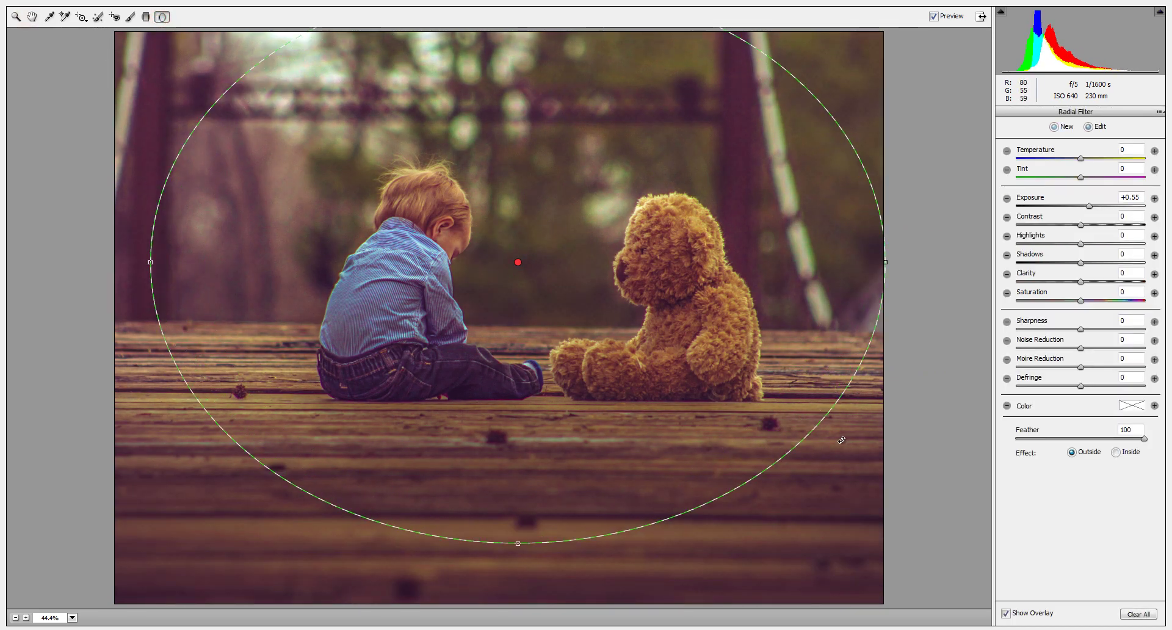
click(1116, 452)
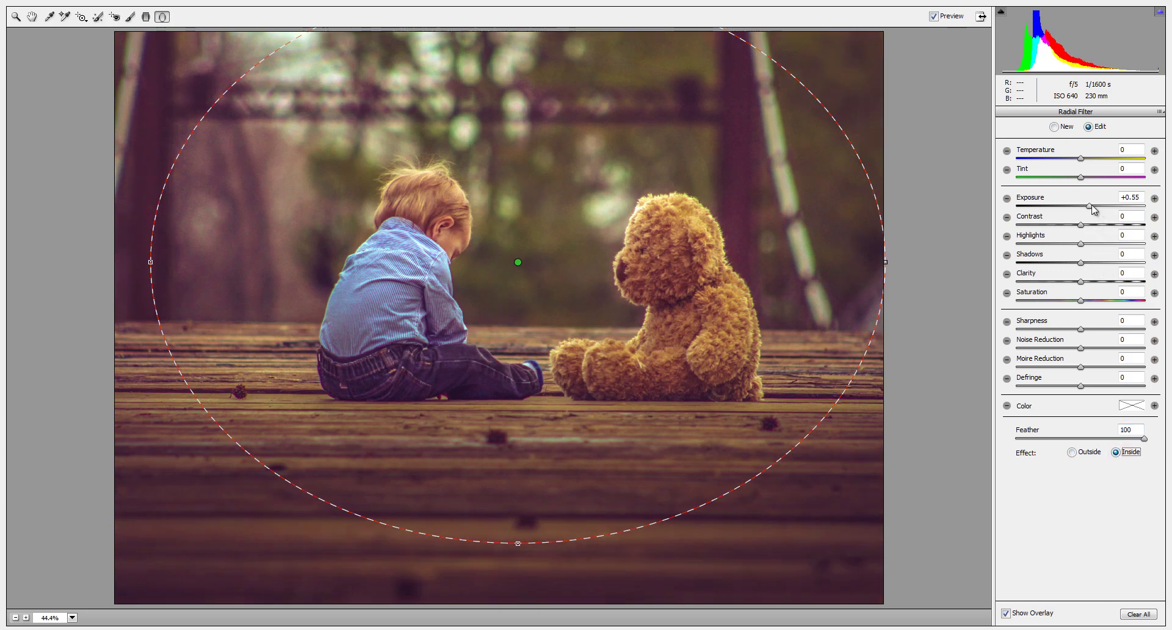
drag(1092, 209, 1093, 212)
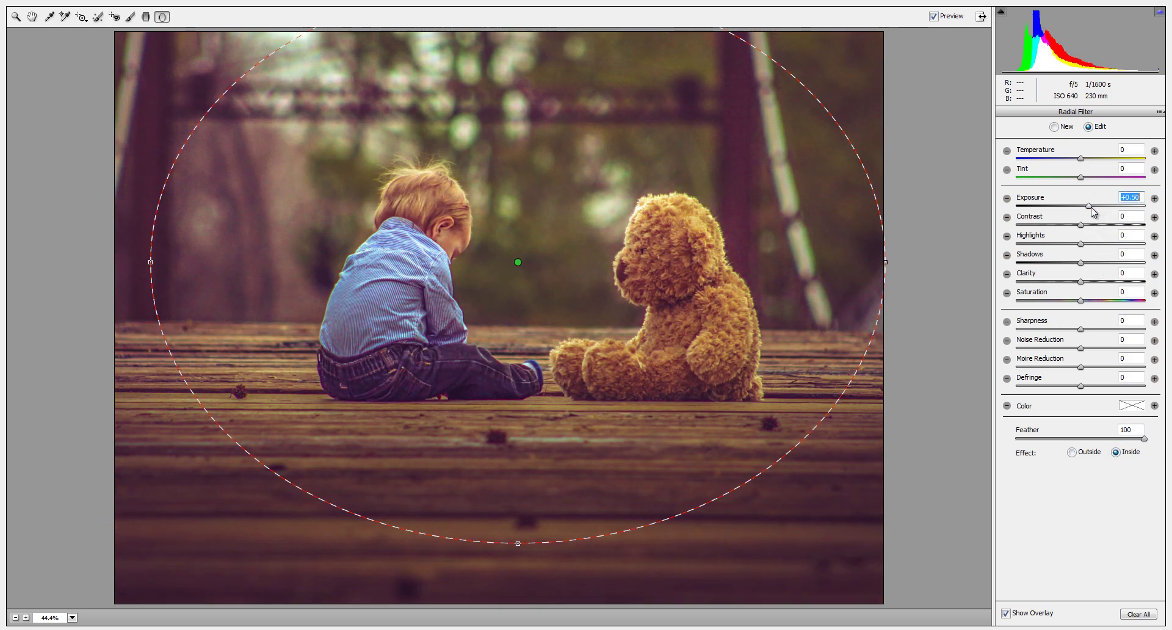
click(1087, 452)
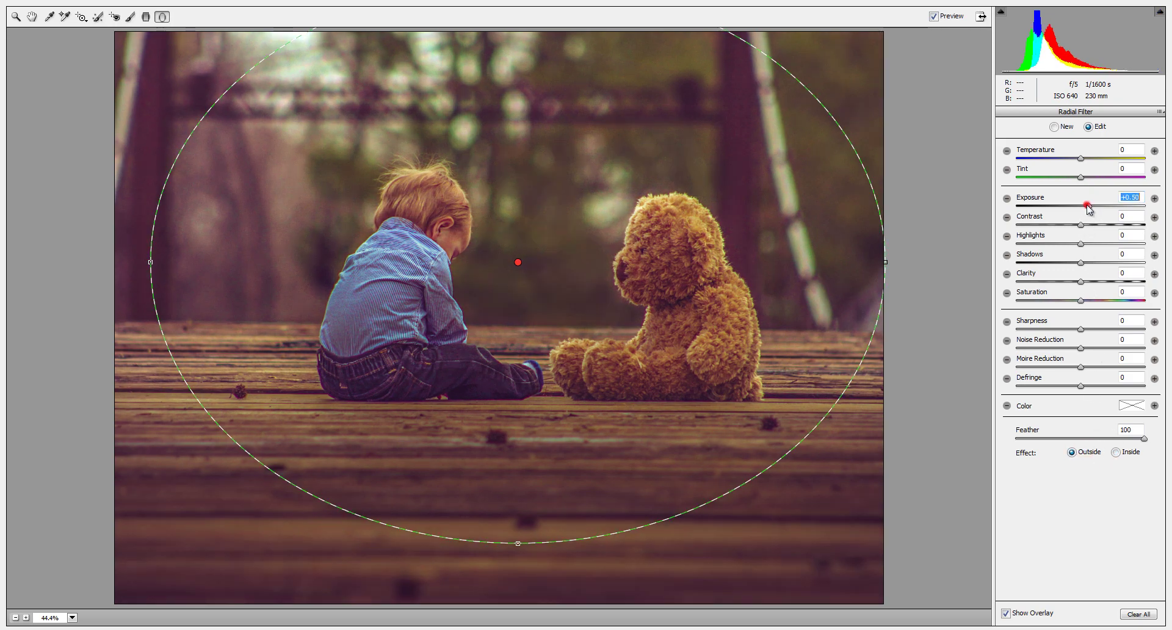
drag(1087, 206, 1060, 208)
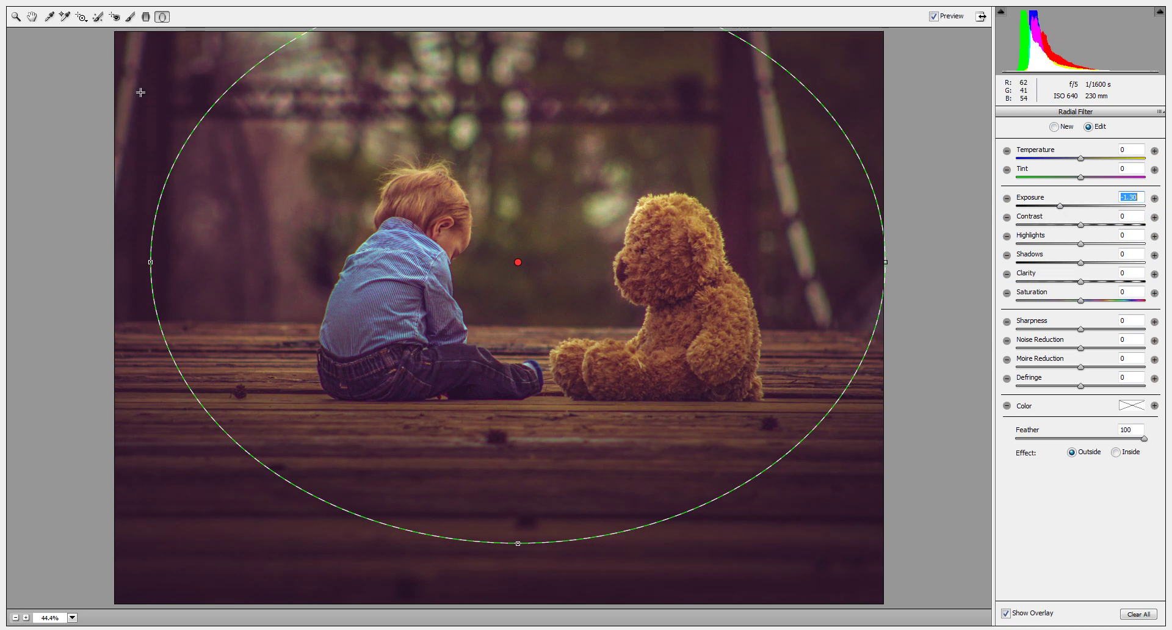
Step: Paint adjustment-brush brightening over the boy's head and the bear, raising exposure to +0.95
click(32, 16)
click(130, 17)
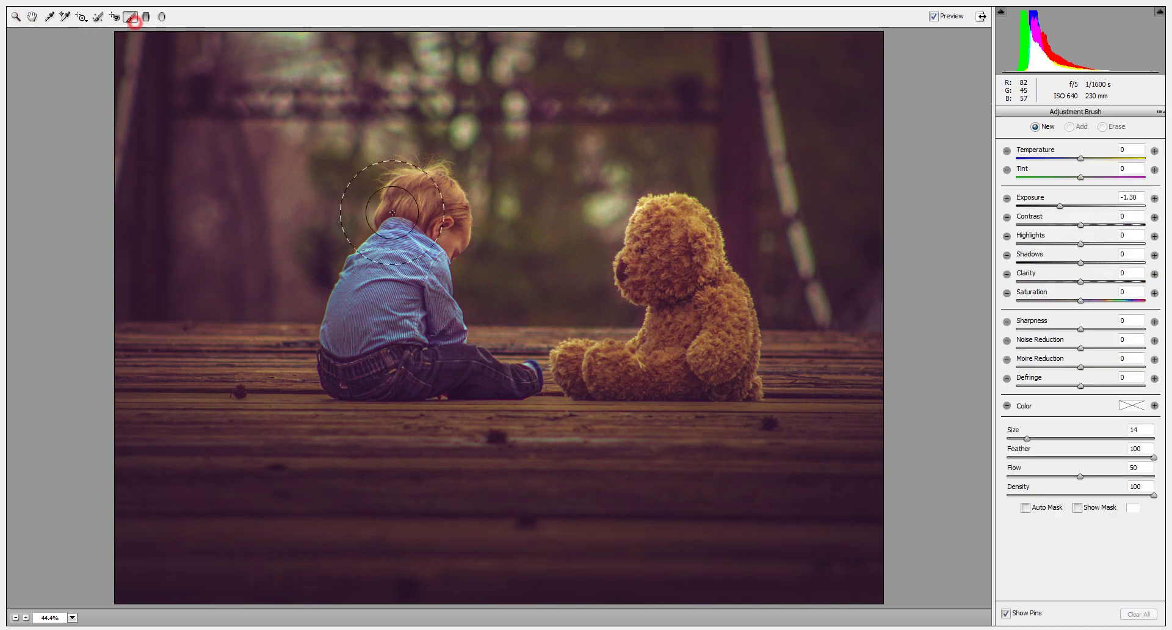
drag(1061, 206, 1089, 208)
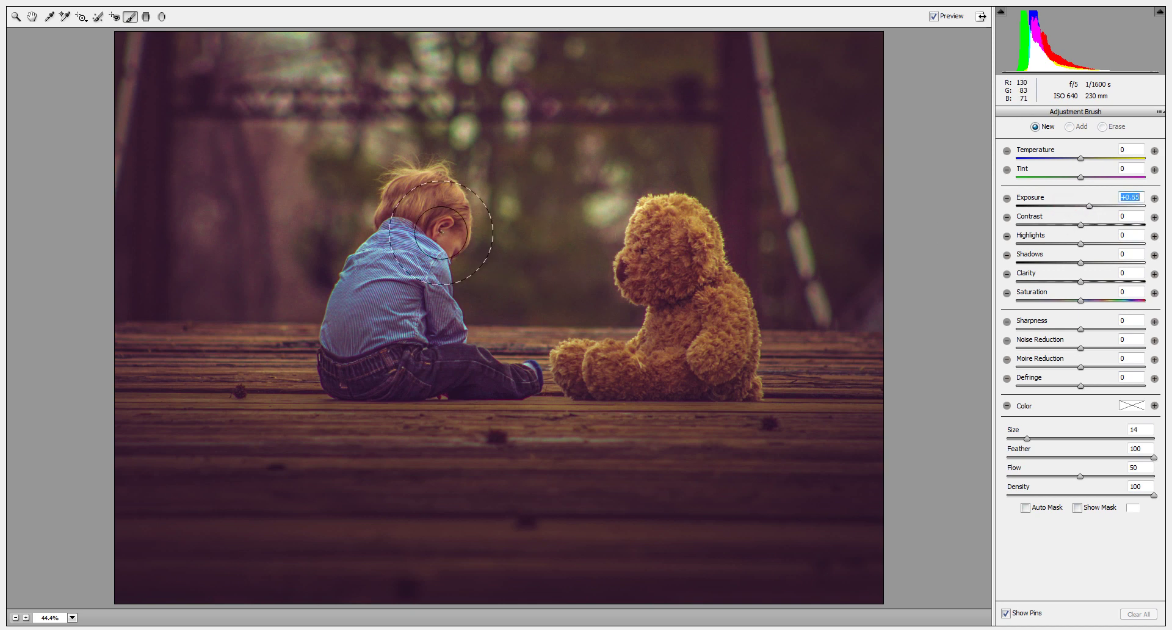
drag(449, 223, 435, 270)
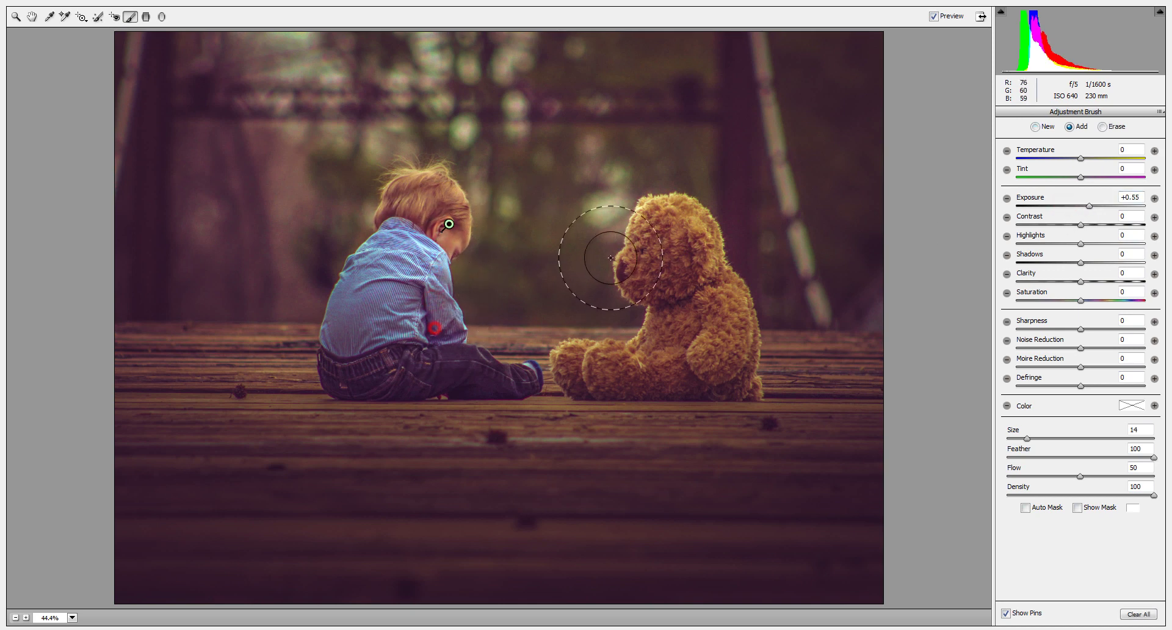
mouse_move(637, 238)
mouse_down()
mouse_move(682, 213)
mouse_move(684, 250)
mouse_move(659, 329)
mouse_up()
drag(1090, 206, 1096, 207)
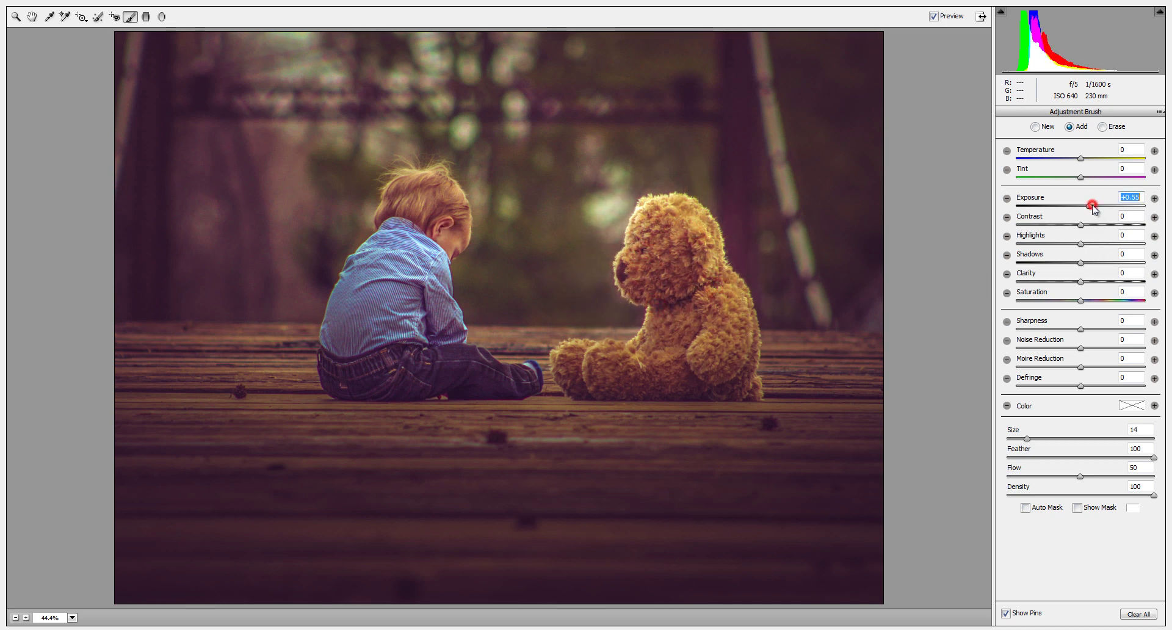
Step: Brighten the boy's shirt and, with an enlarged brush, the background trees
click(437, 303)
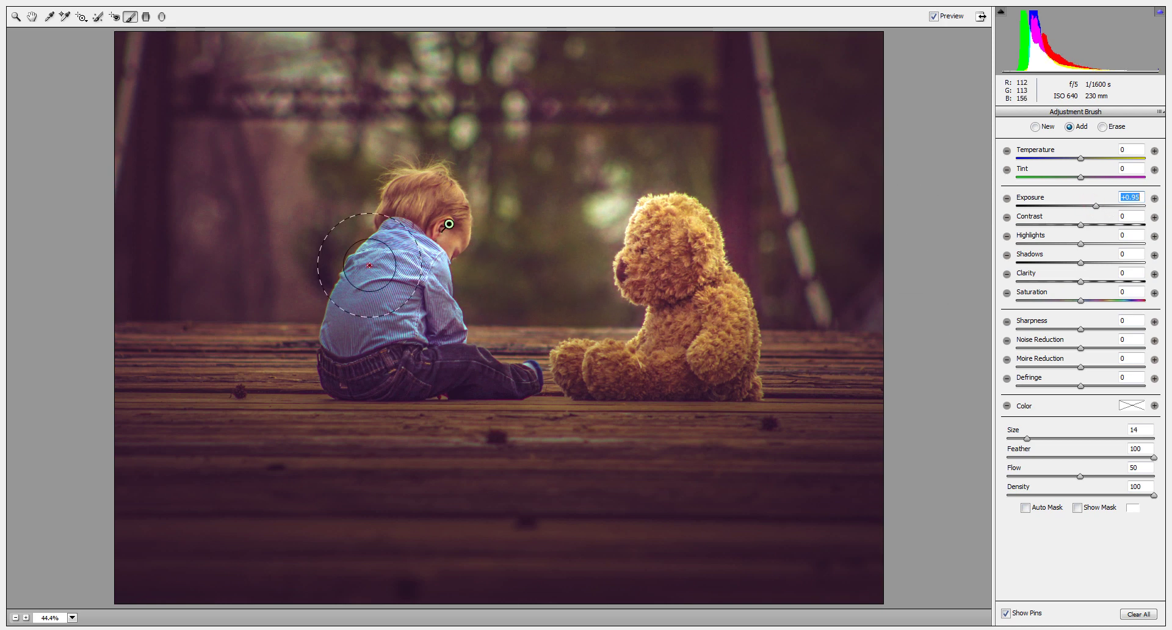
drag(324, 256, 440, 274)
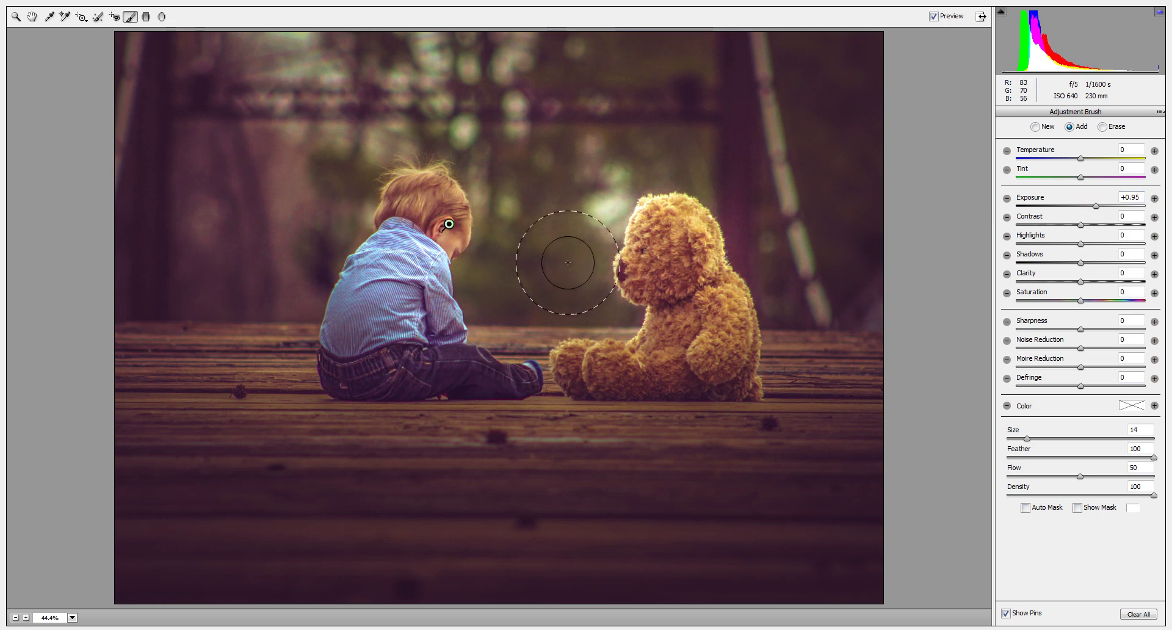
key(bracketright)
key(bracketright)
key(bracketright)
key(bracketright)
key(bracketright)
key(bracketright)
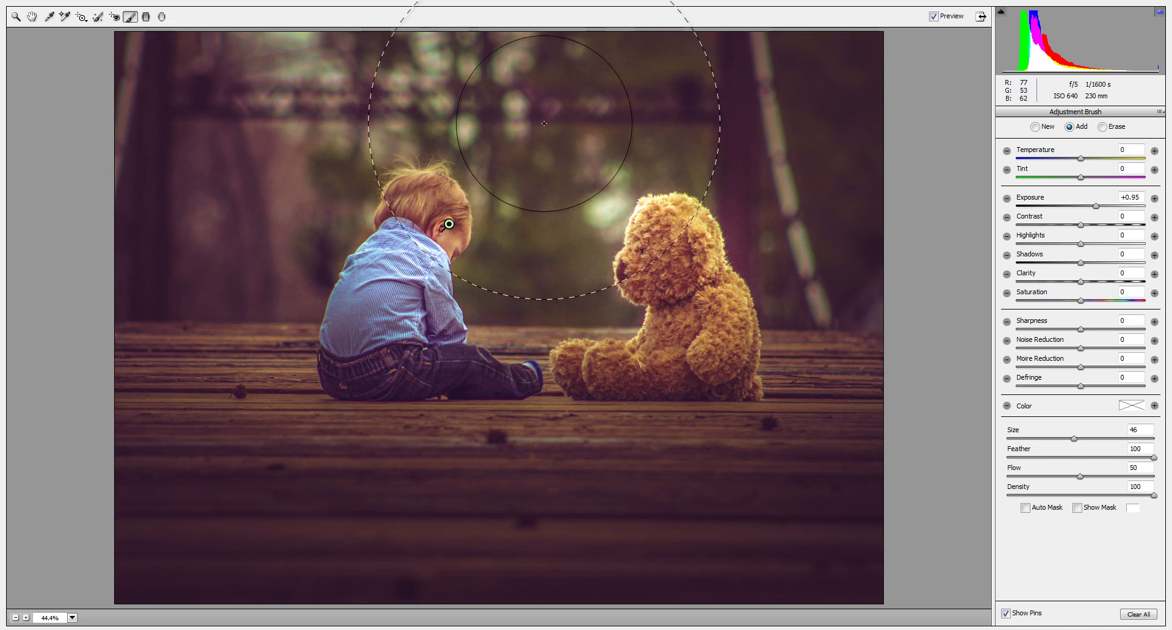
key(bracketright)
drag(558, 94, 378, 98)
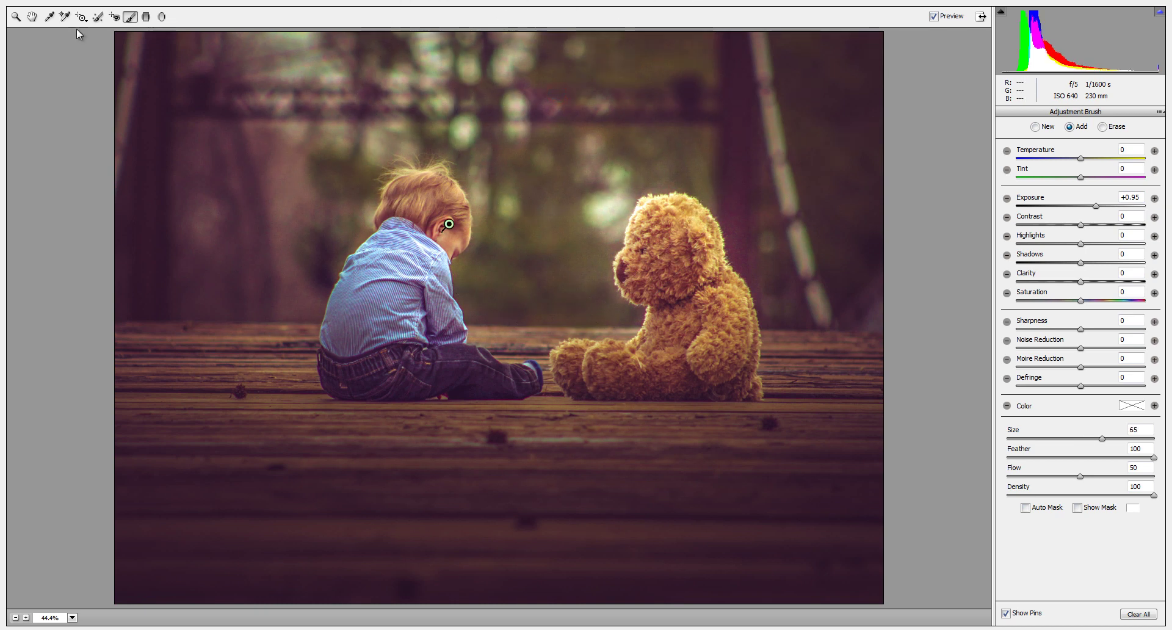
click(30, 18)
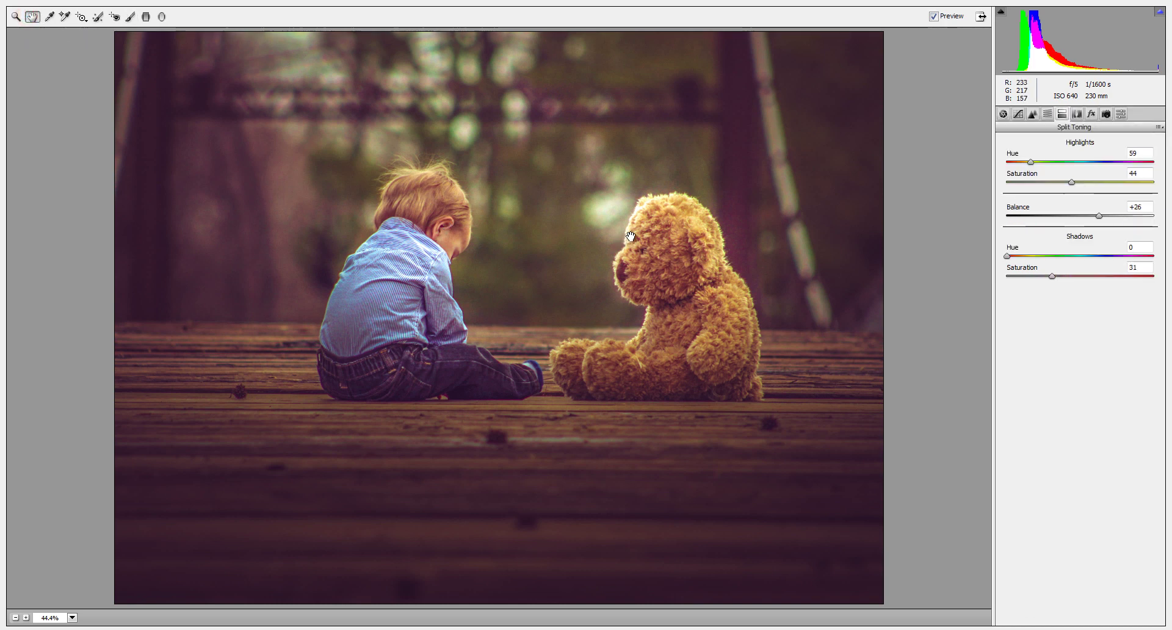
Step: Lift two points on the Blue tone curve and lower Exposure to -1.80
click(1017, 114)
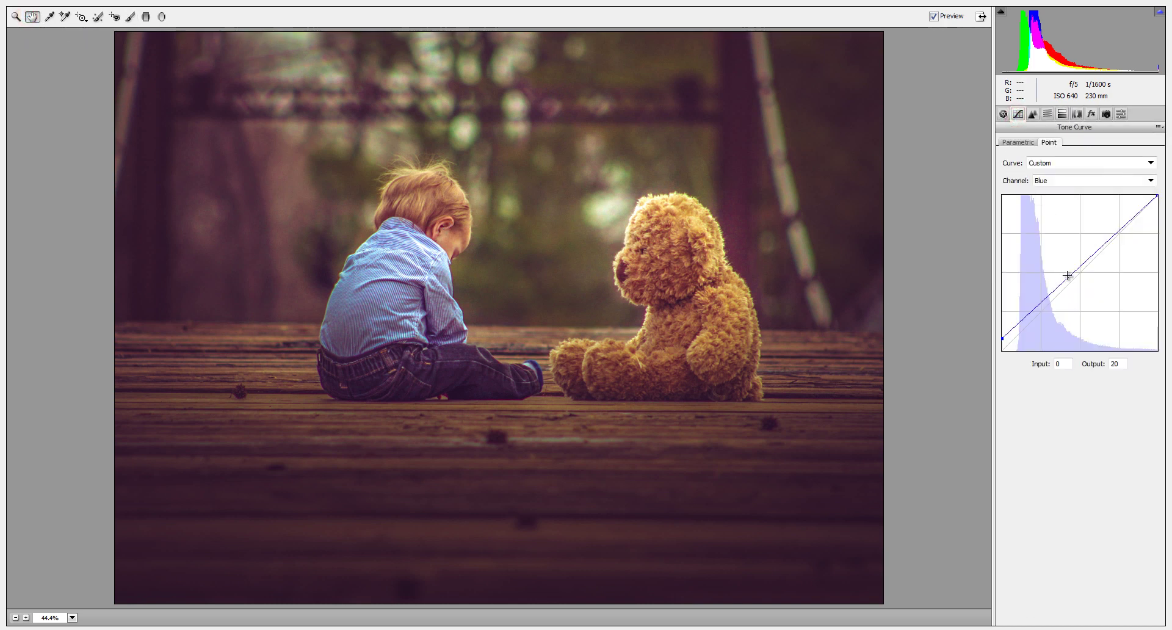
drag(1045, 299, 1046, 297)
drag(1117, 230, 1115, 220)
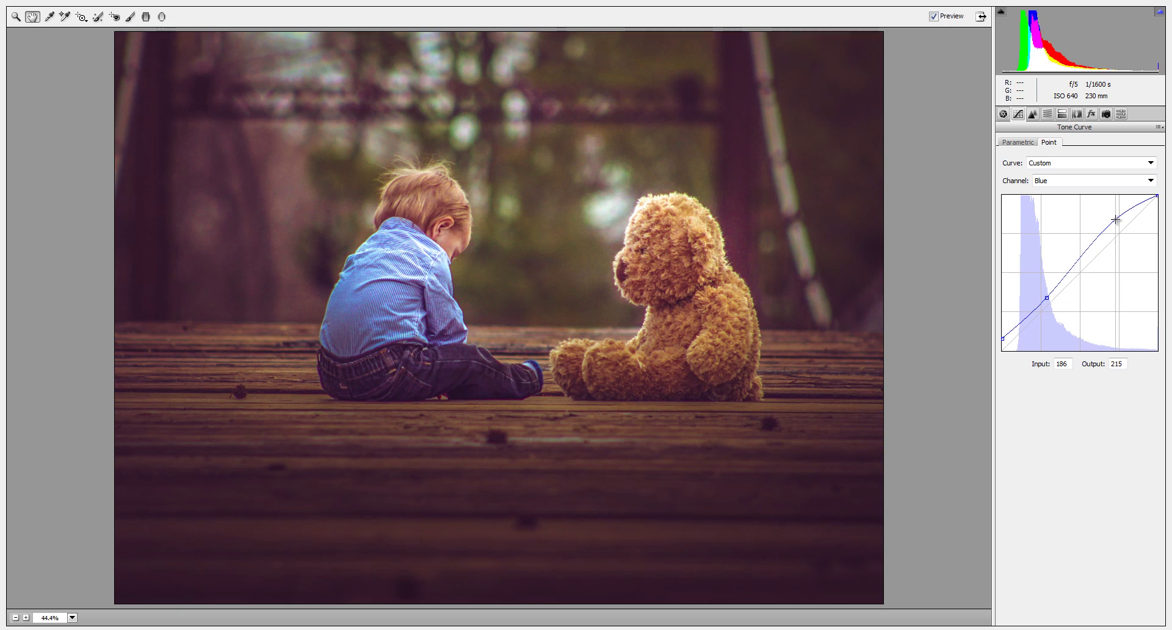
click(1003, 114)
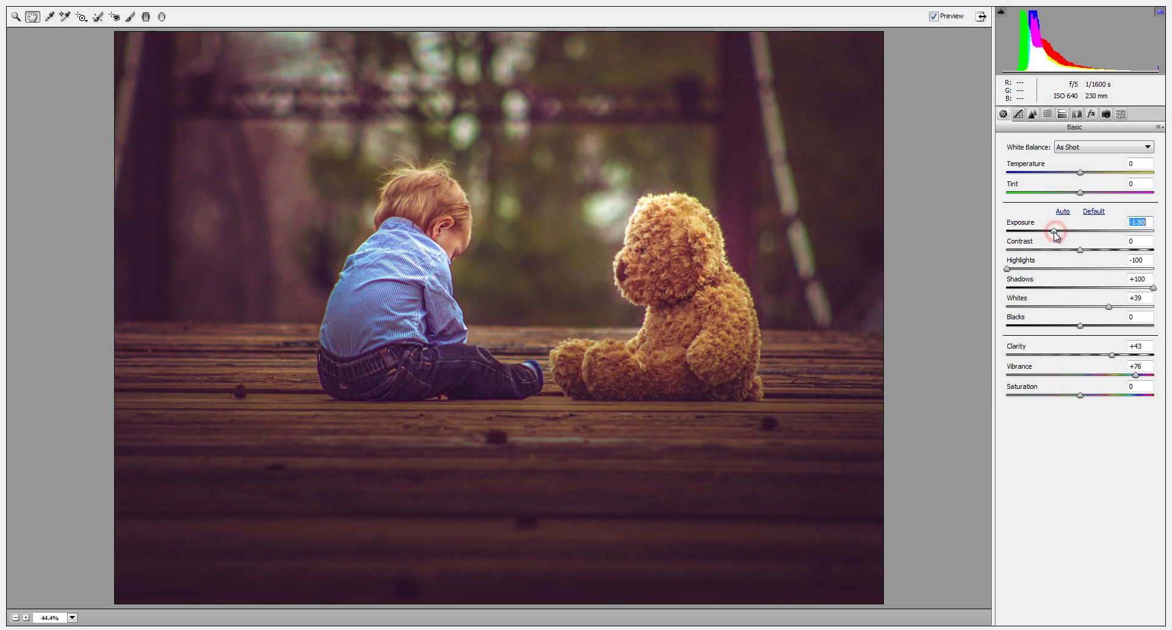
drag(1055, 233, 1053, 233)
Step: Apply the Camera Raw edits to Layer 1 and toggle it to compare with the original
key(Return)
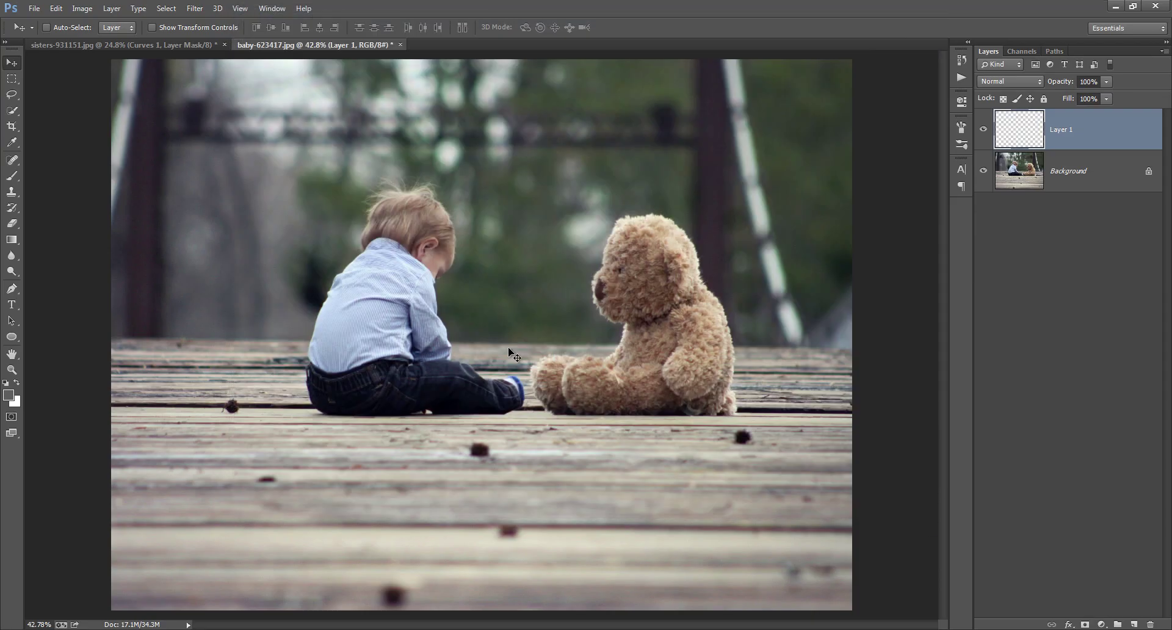
click(983, 128)
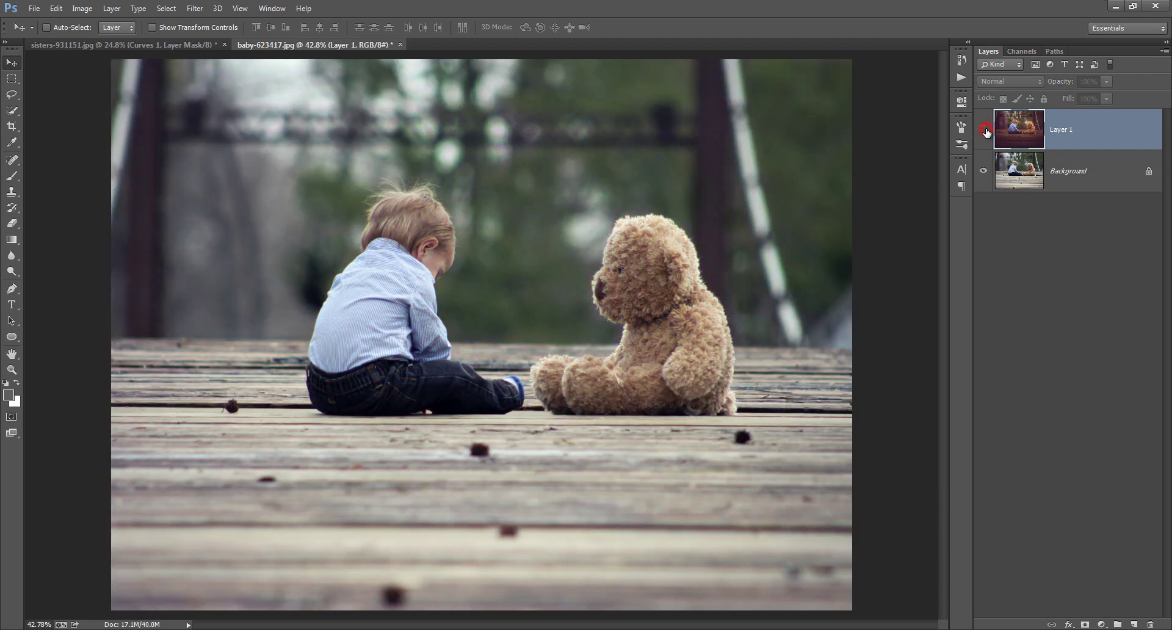
click(985, 130)
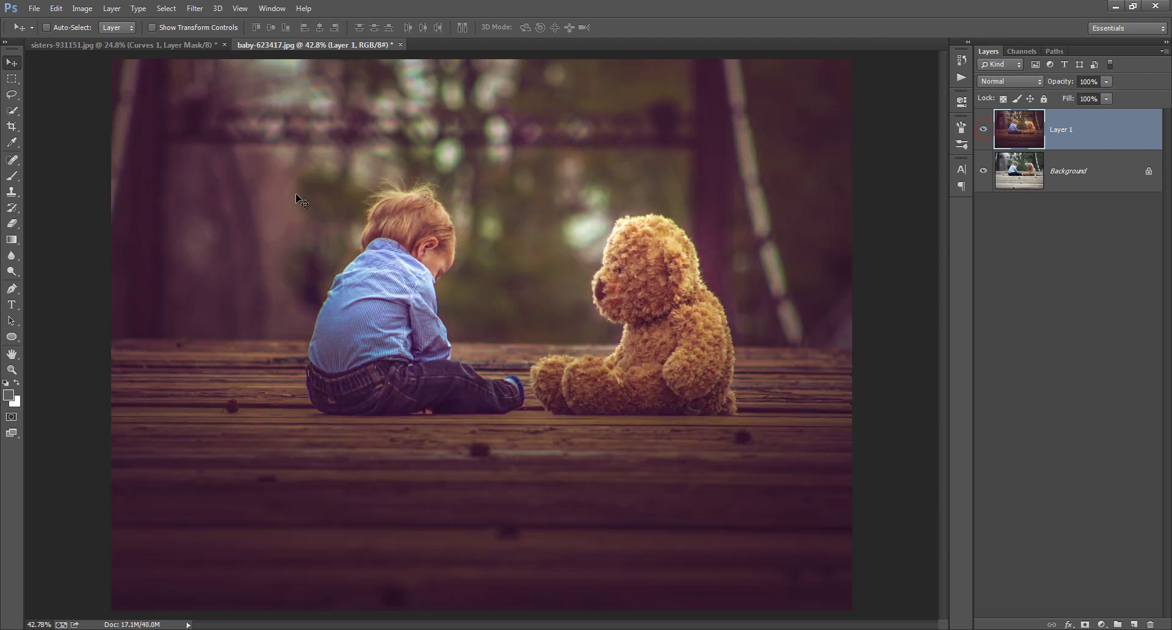
Step: Crop a strip off the bottom of the photo and compare against the original
click(12, 128)
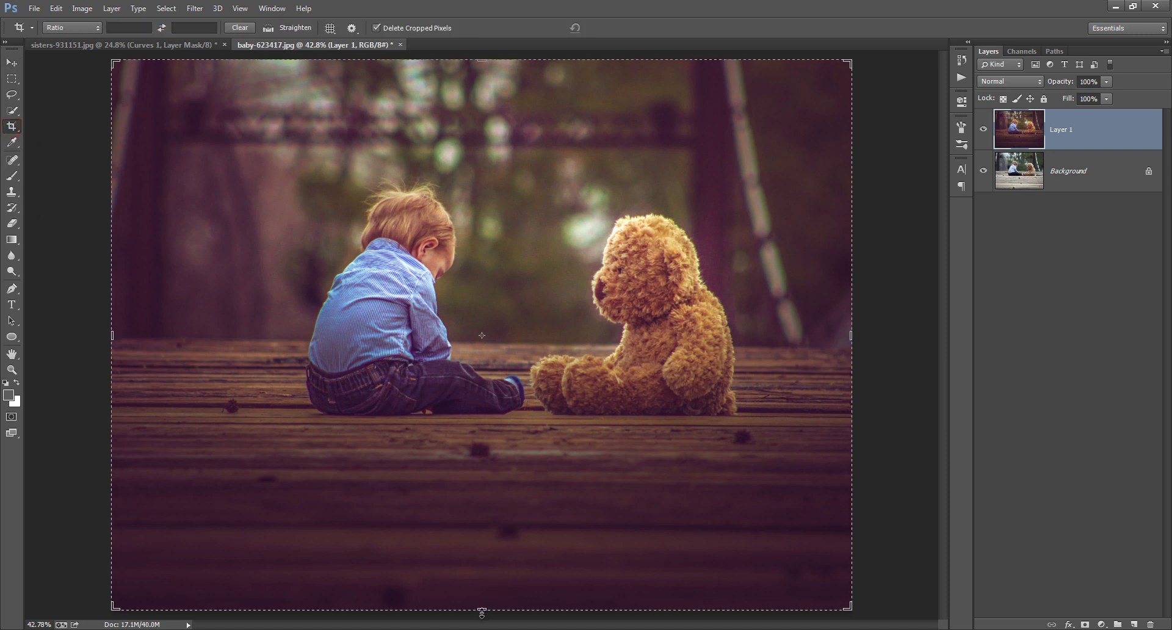
drag(483, 609, 488, 580)
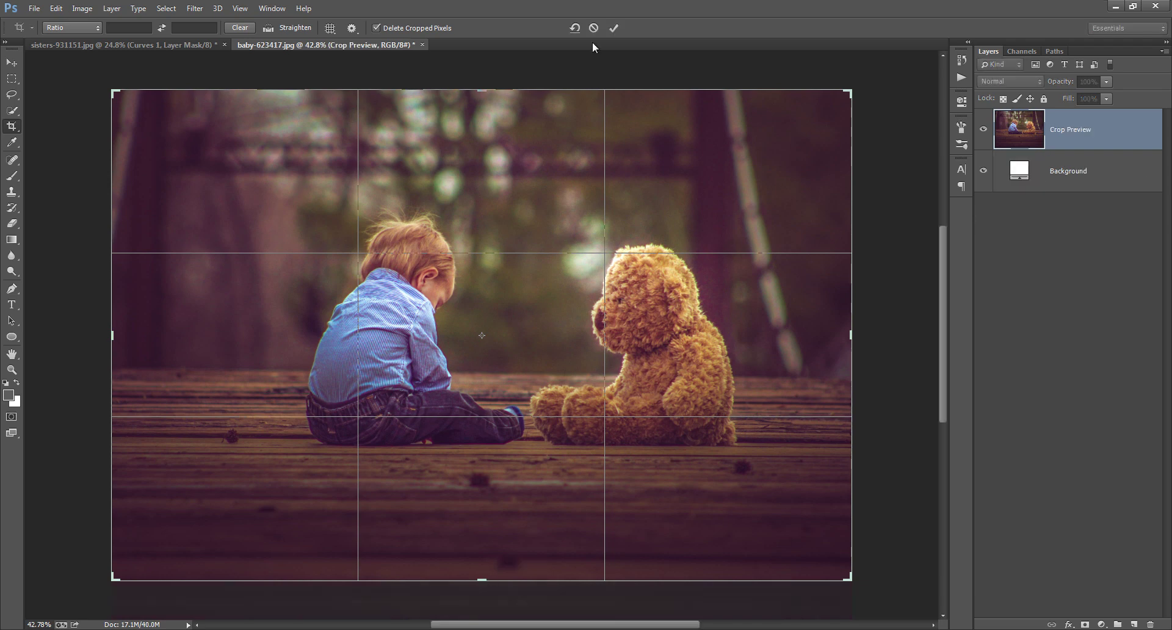
click(612, 29)
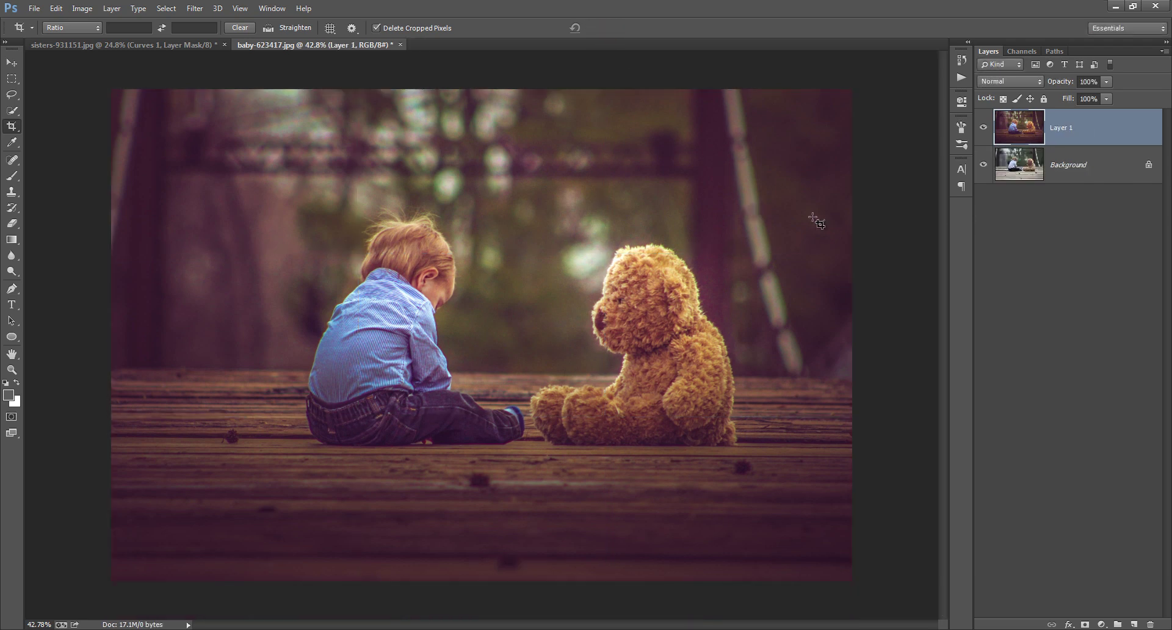
click(983, 127)
Step: Add a Curves adjustment layer pulled down to darken the image, shadows slightly lifted
click(1106, 624)
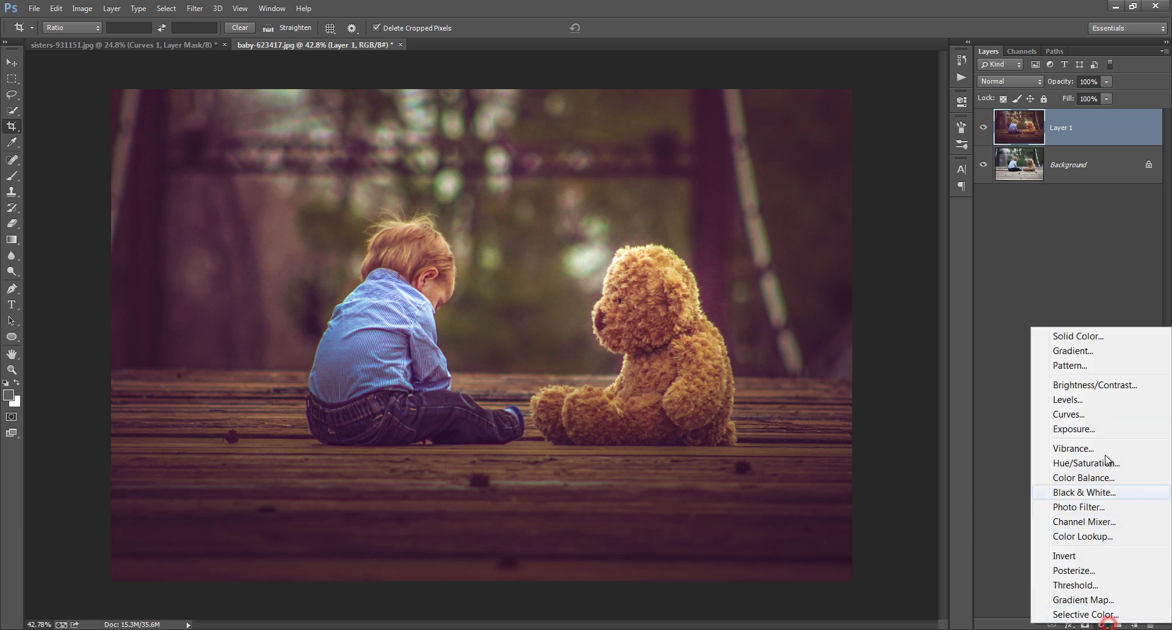
click(1097, 409)
drag(869, 221, 870, 228)
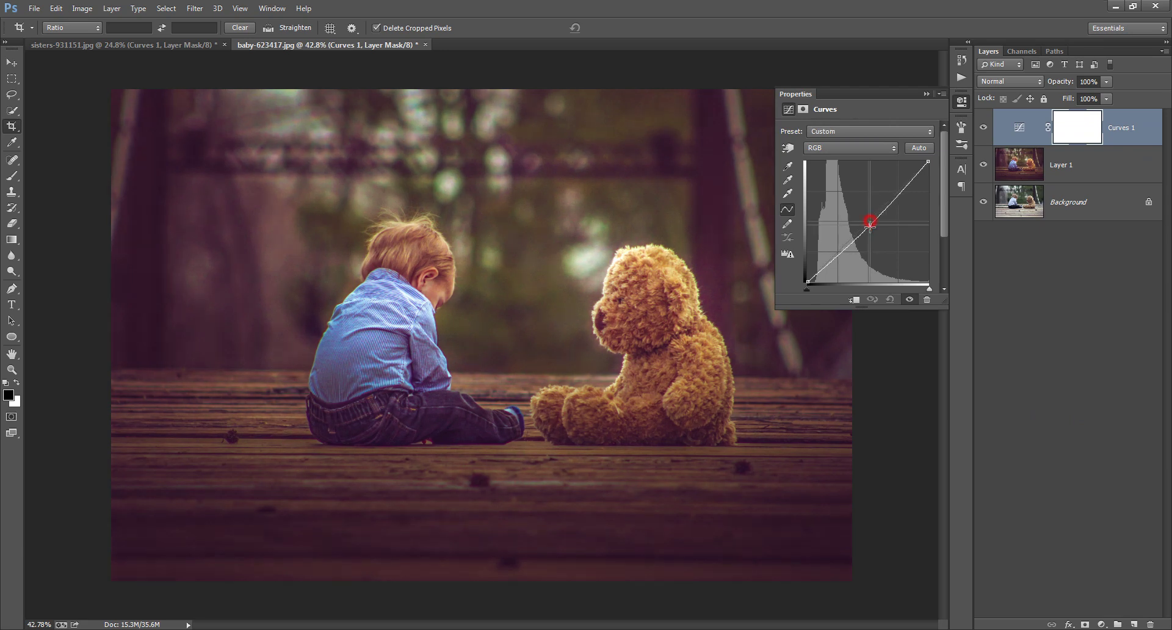
drag(808, 281, 808, 277)
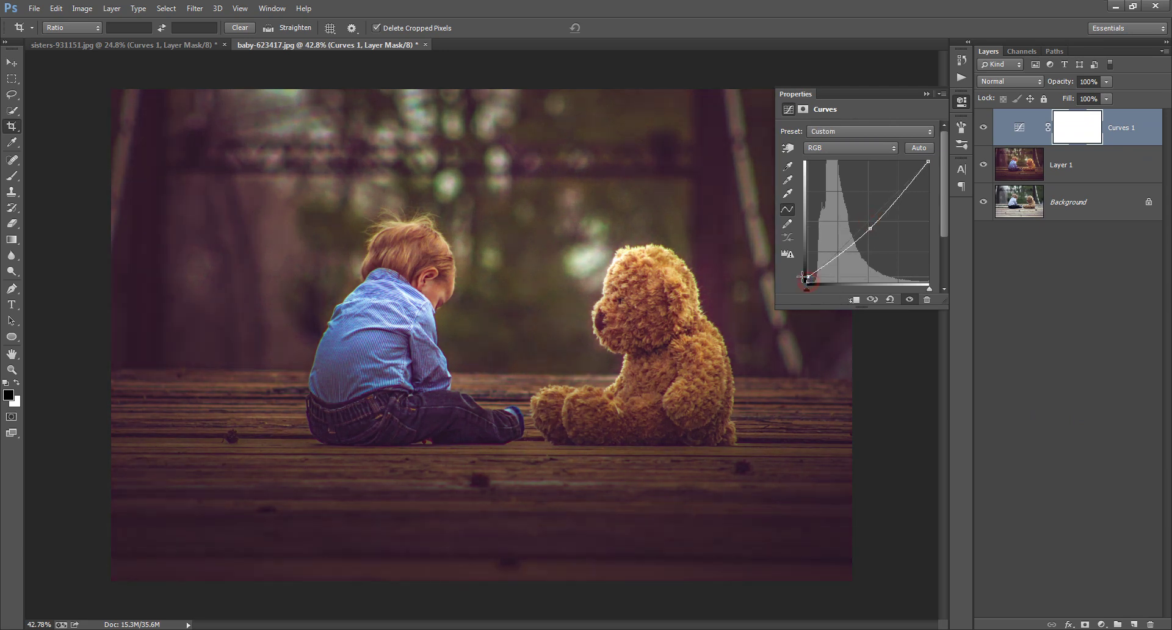
click(928, 93)
Step: Paint black on the Curves mask over the top centre, then toggle visibility to compare
click(1076, 126)
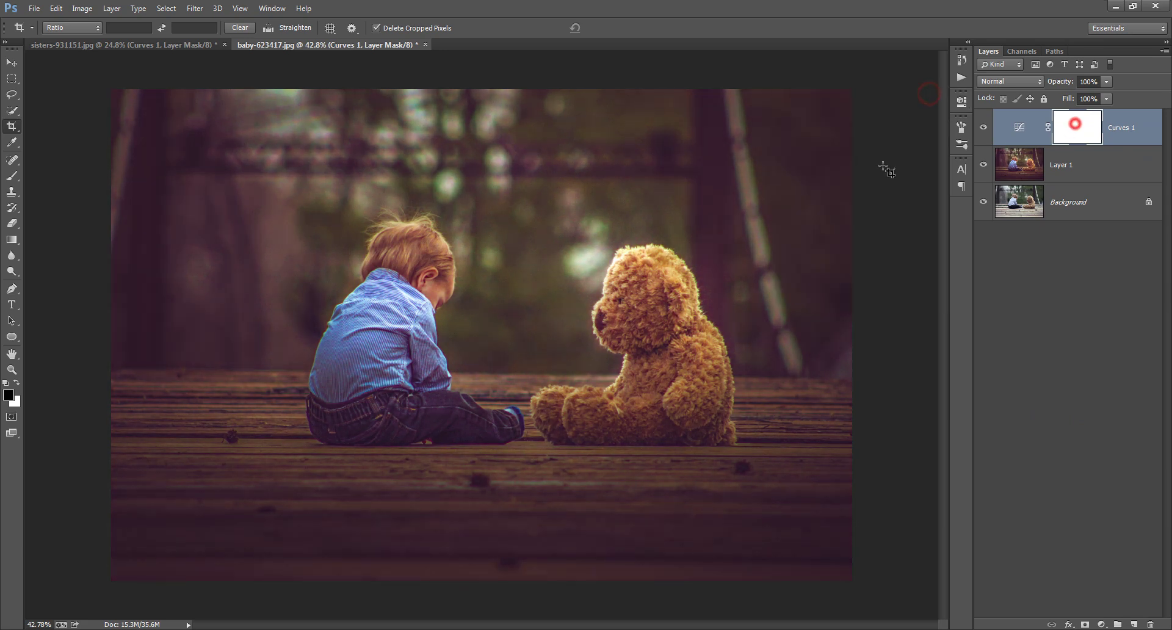
key(b)
mouse_move(823, 177)
mouse_down()
mouse_move(677, 152)
mouse_move(322, 144)
mouse_move(621, 183)
mouse_up()
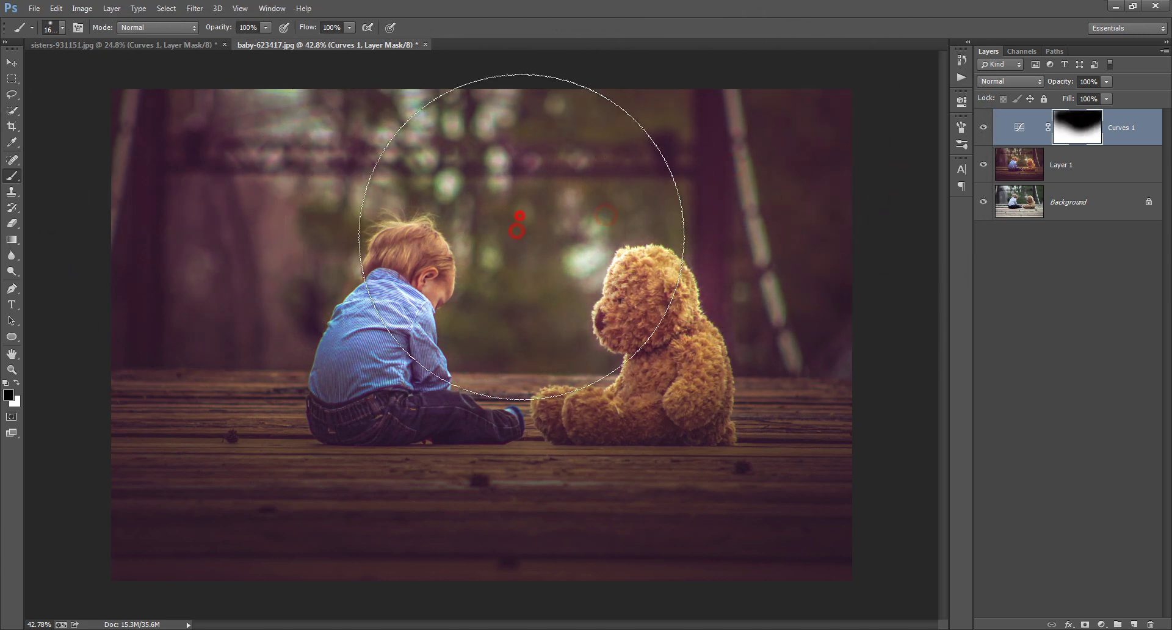
drag(552, 207, 525, 218)
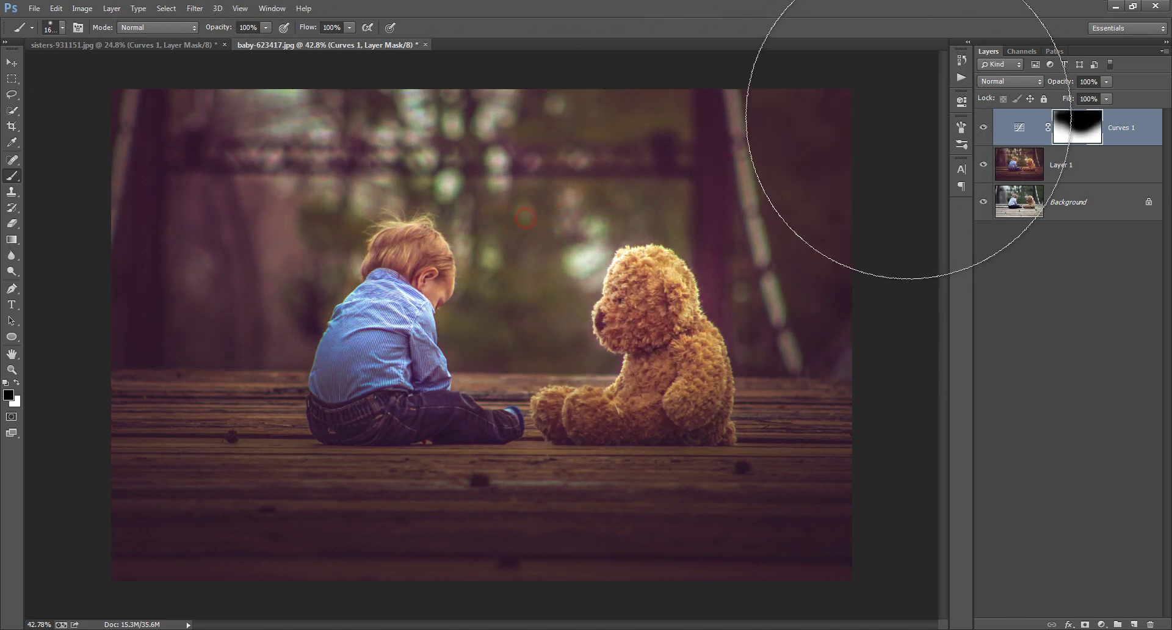
click(983, 127)
click(983, 128)
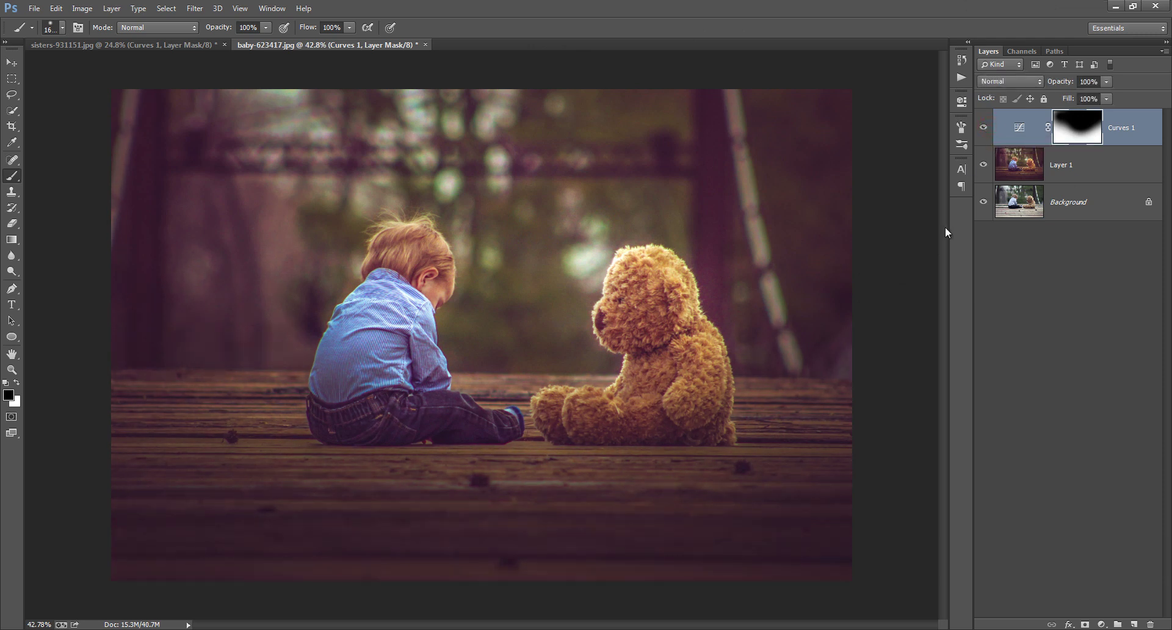
mouse_move(983, 128)
mouse_down()
mouse_move(987, 160)
mouse_move(984, 131)
mouse_up()
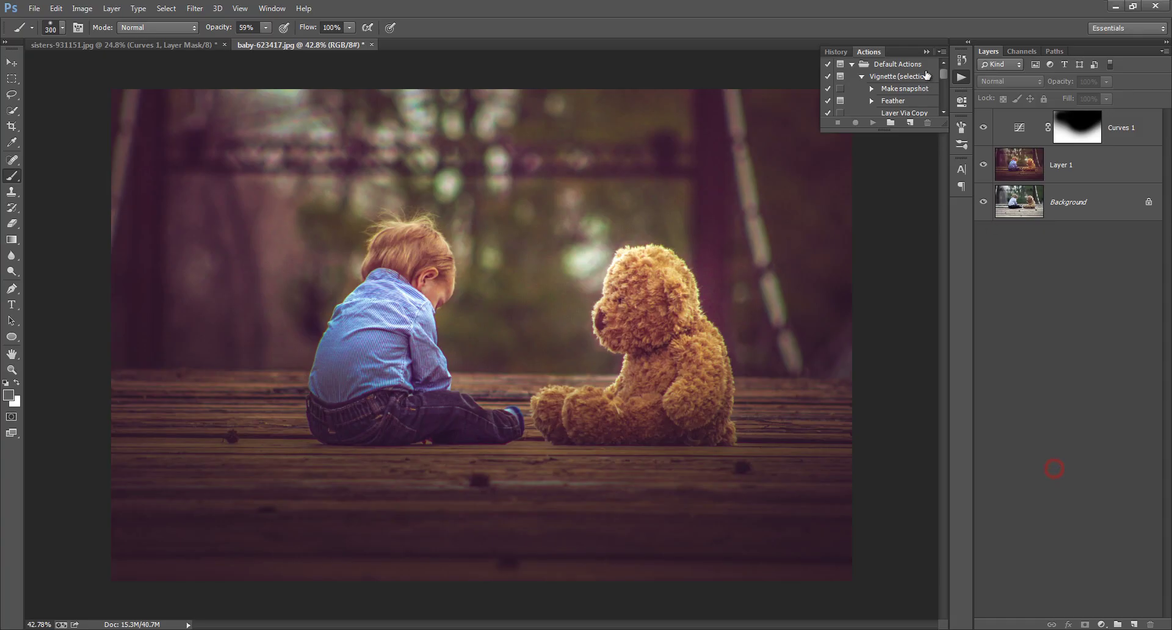
Step: Stamp all visible layers into a new merged layer above Curves 1
click(926, 53)
click(1111, 118)
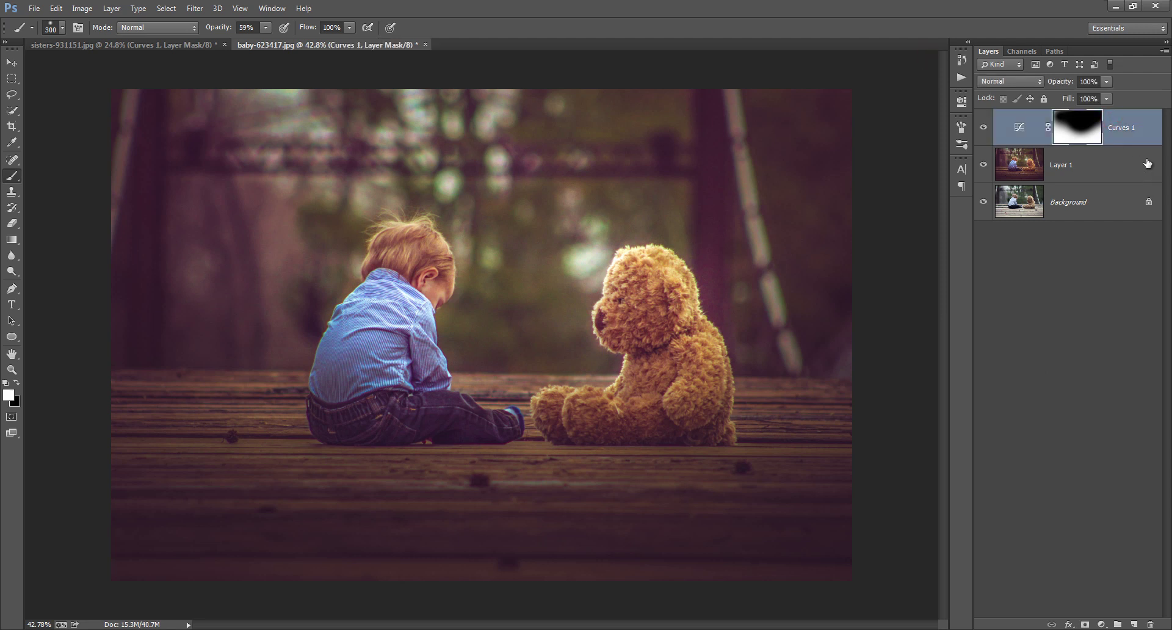
key(ctrl+shift+alt+e)
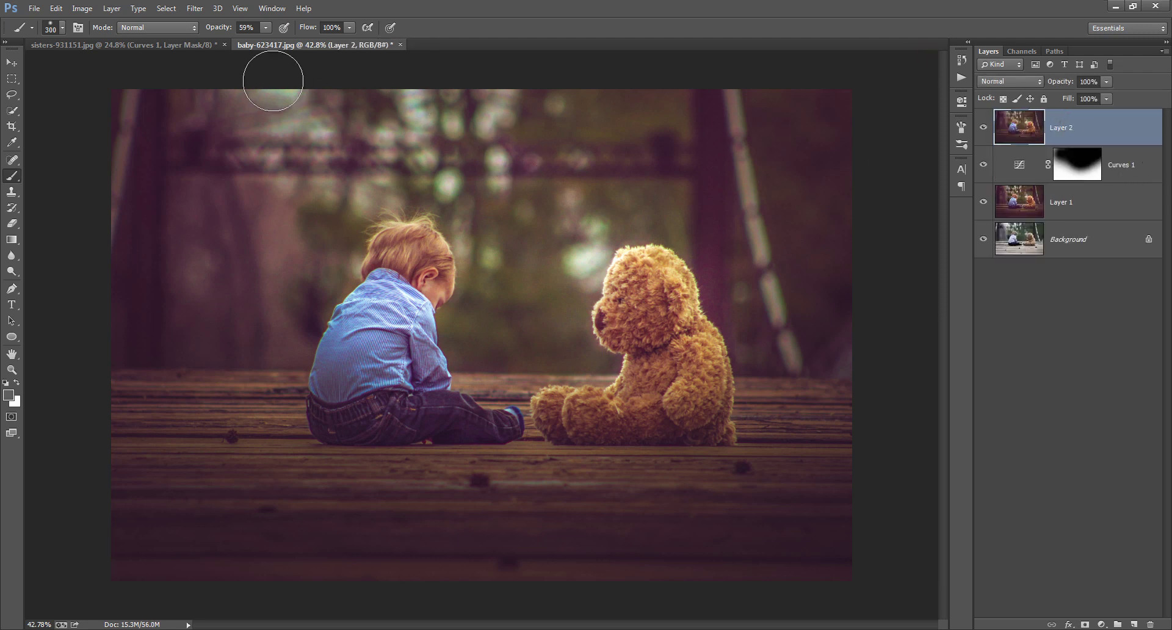
Step: Apply Lens Blur (Radius 88) to the merged layer and hide it with an inverted black mask
click(194, 8)
mouse_move(206, 181)
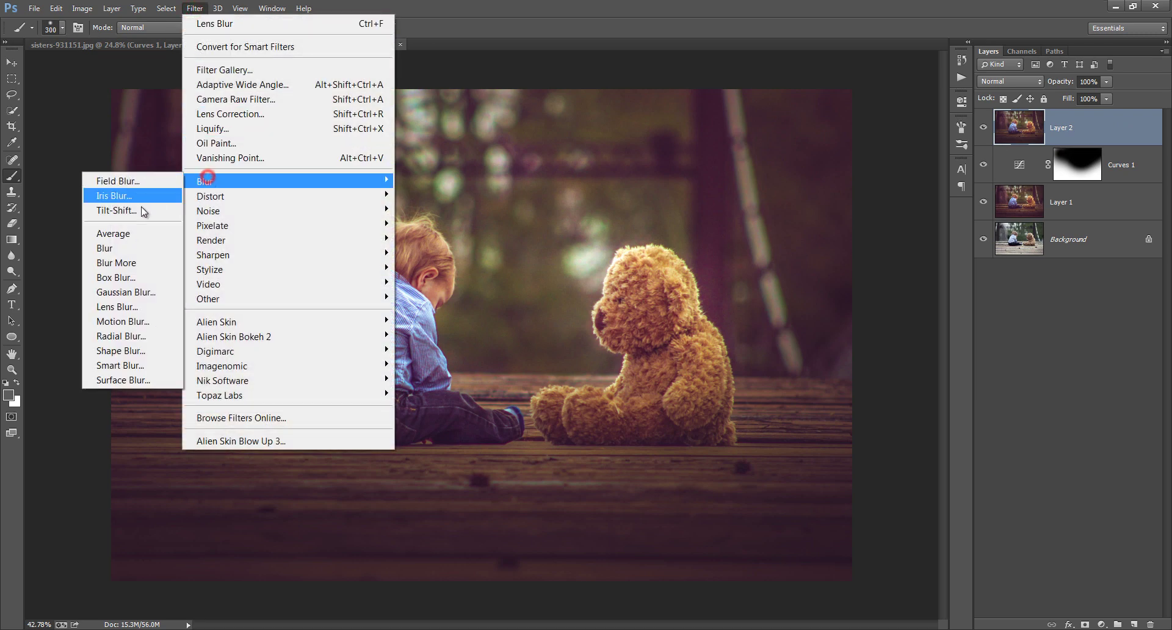
click(116, 306)
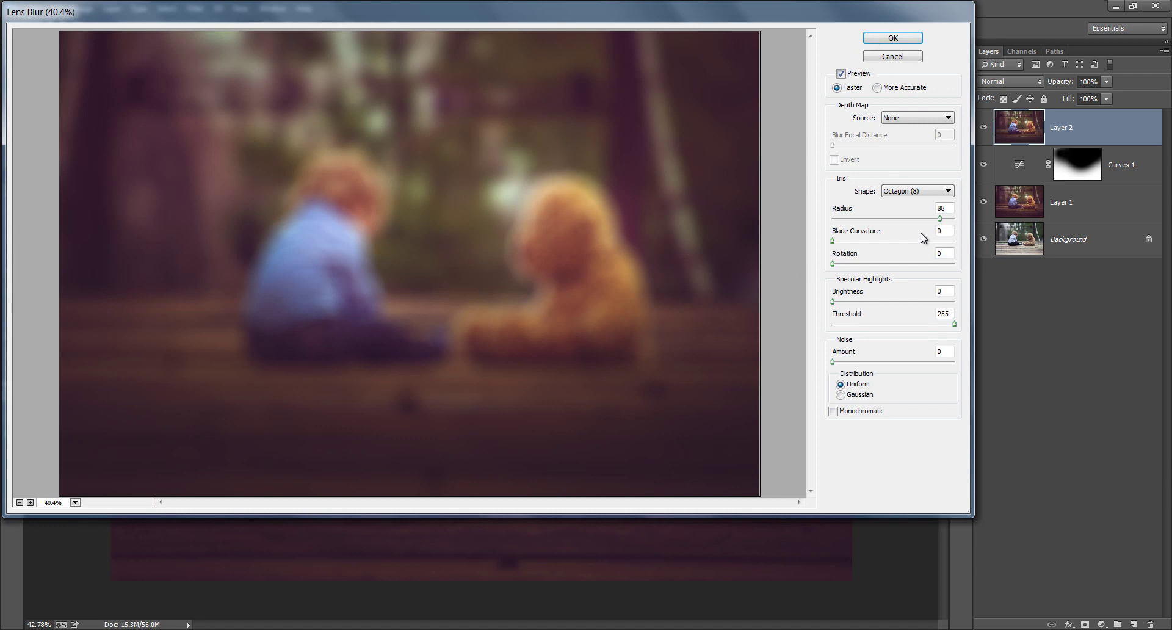
click(892, 39)
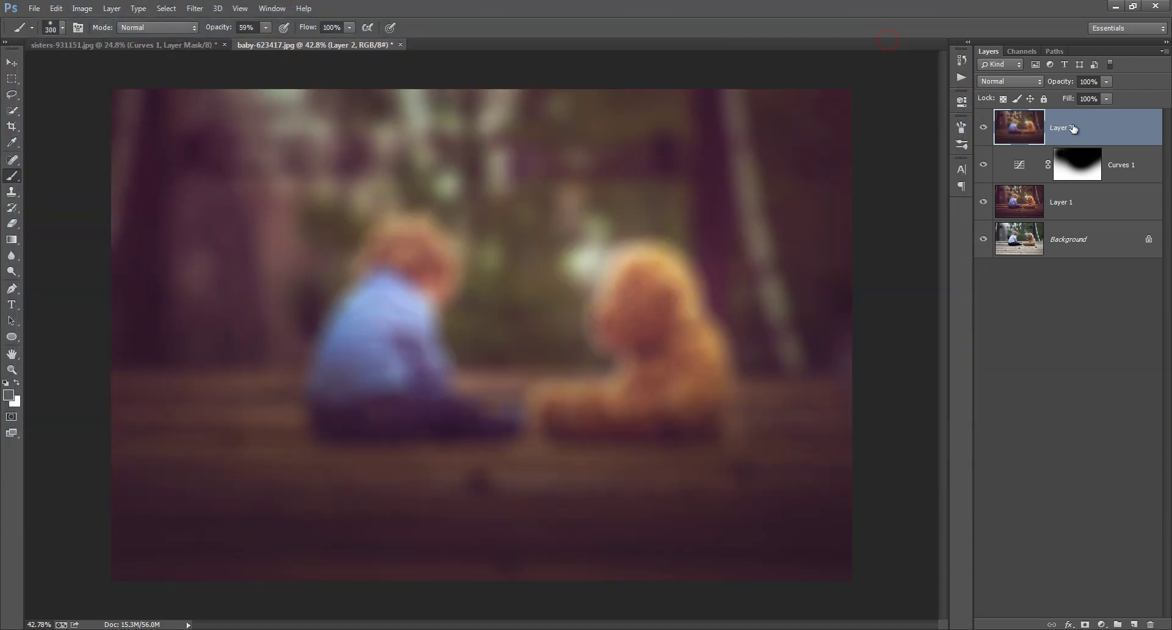
click(1086, 624)
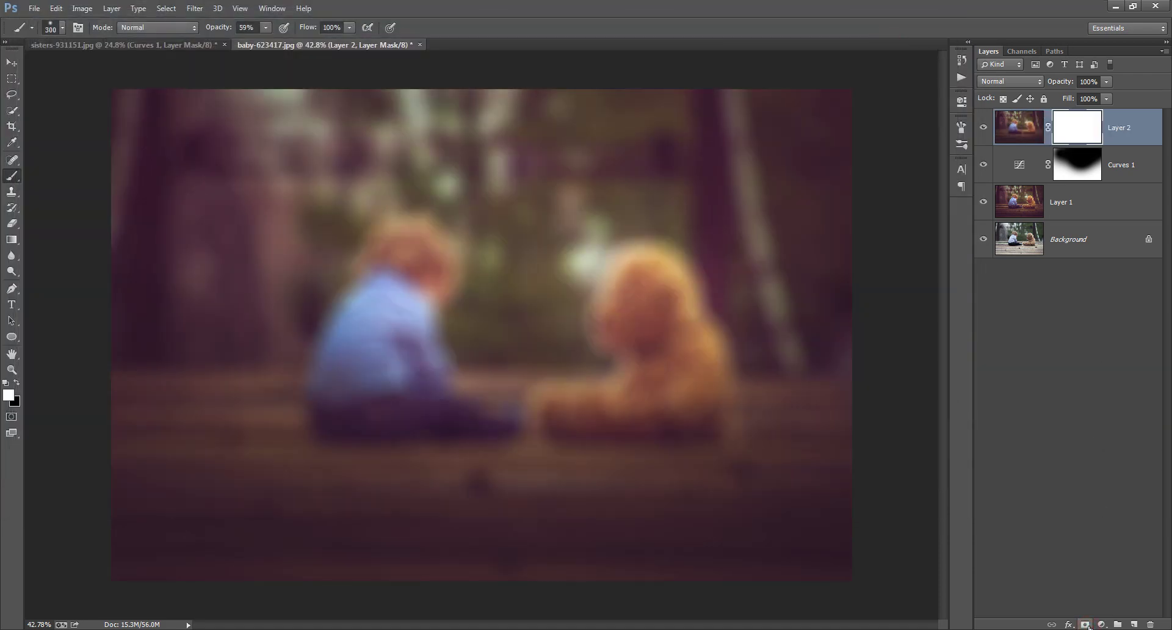
key(ctrl+i)
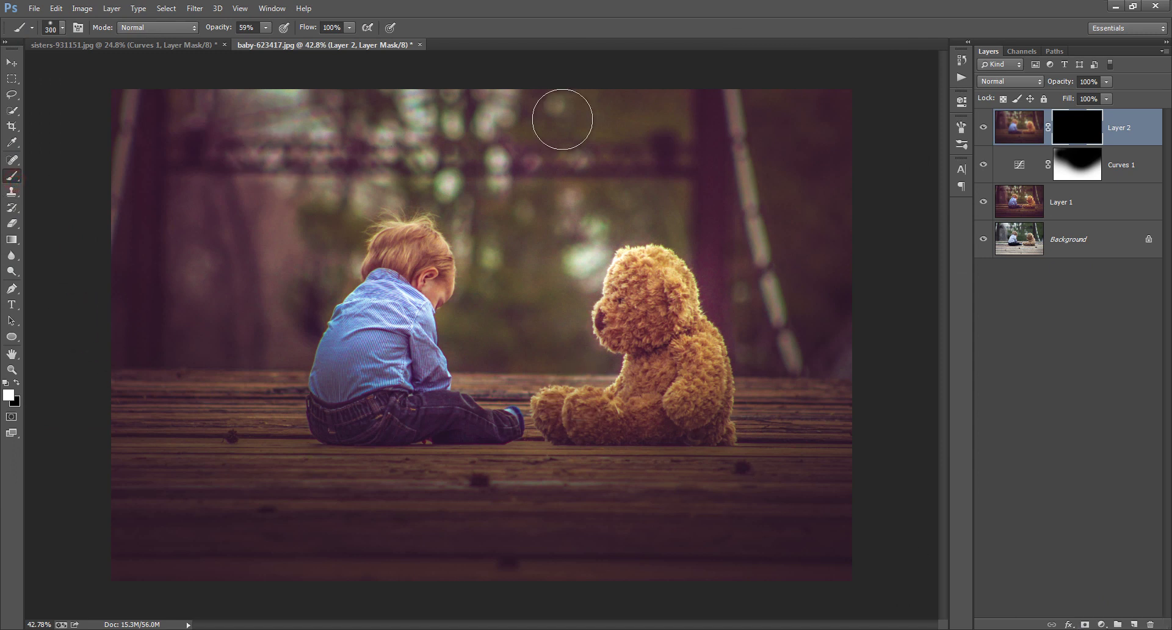
Step: With a large opaque brush, paint blur over the top background and between child and bear
key(bracketright)
drag(223, 34, 285, 37)
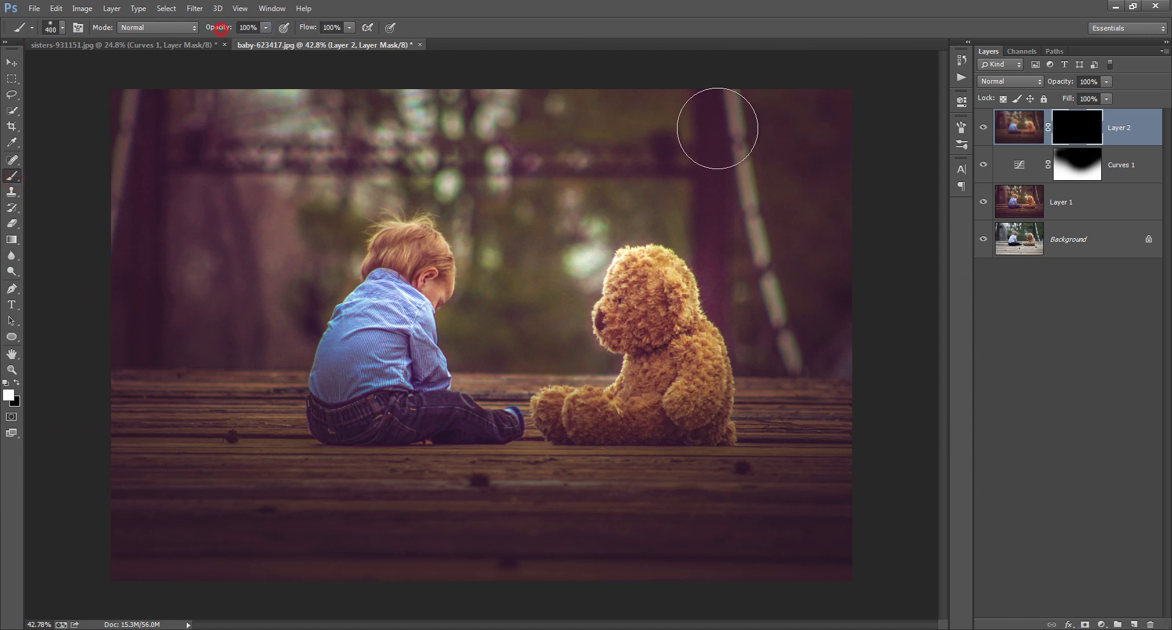
key(bracketright)
mouse_move(798, 119)
mouse_down()
mouse_move(99, 125)
mouse_move(250, 221)
mouse_move(222, 306)
mouse_move(152, 319)
mouse_move(244, 262)
mouse_move(303, 162)
mouse_move(283, 209)
mouse_move(88, 196)
mouse_up()
mouse_move(415, 140)
mouse_down()
mouse_move(254, 191)
mouse_move(427, 118)
mouse_up()
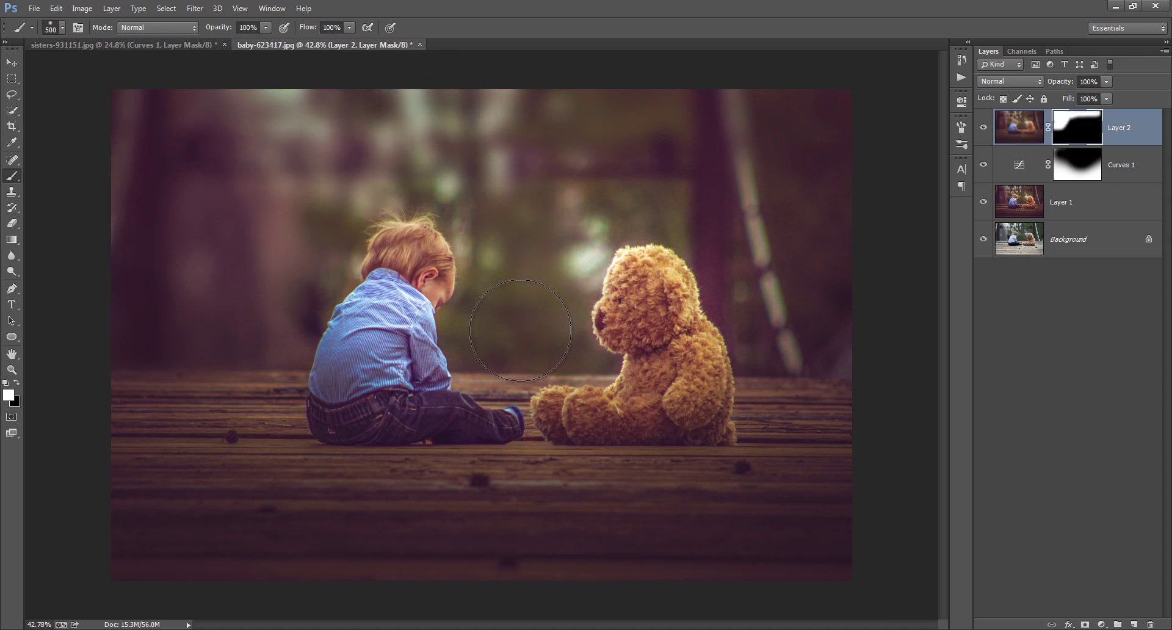
drag(520, 331, 567, 190)
mouse_move(699, 161)
mouse_down()
mouse_move(784, 222)
mouse_move(824, 340)
mouse_move(853, 348)
mouse_up()
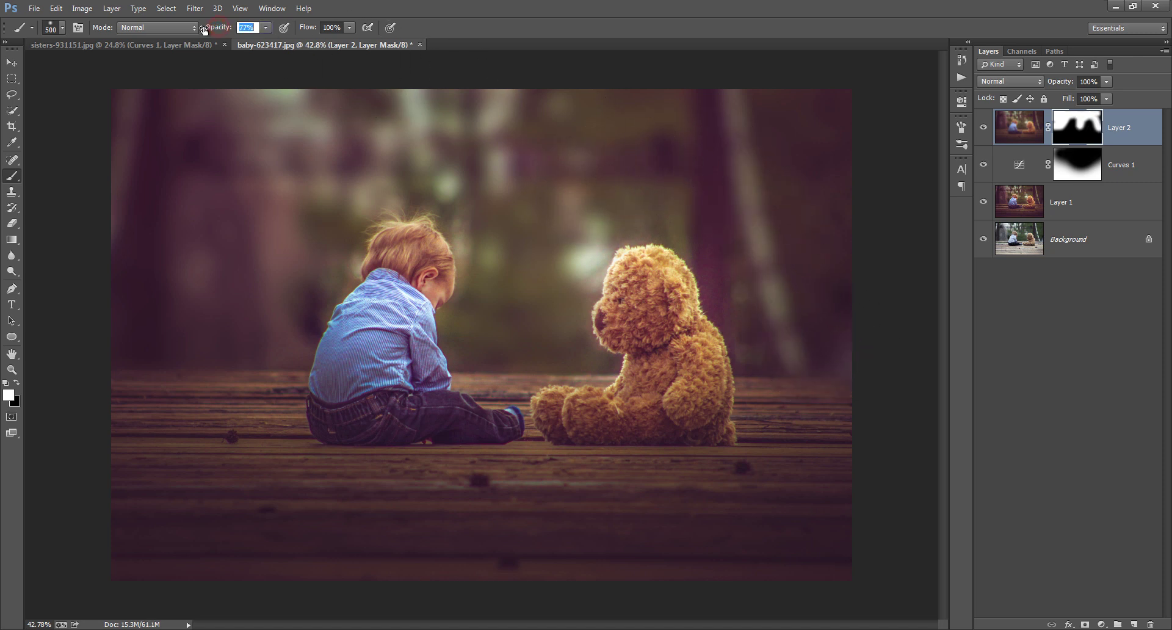
Step: At 52% brush opacity, blur the streak beside the bear and the area beside the child's head, then compare
text(52)
key(Return)
key(bracketleft)
key(bracketleft)
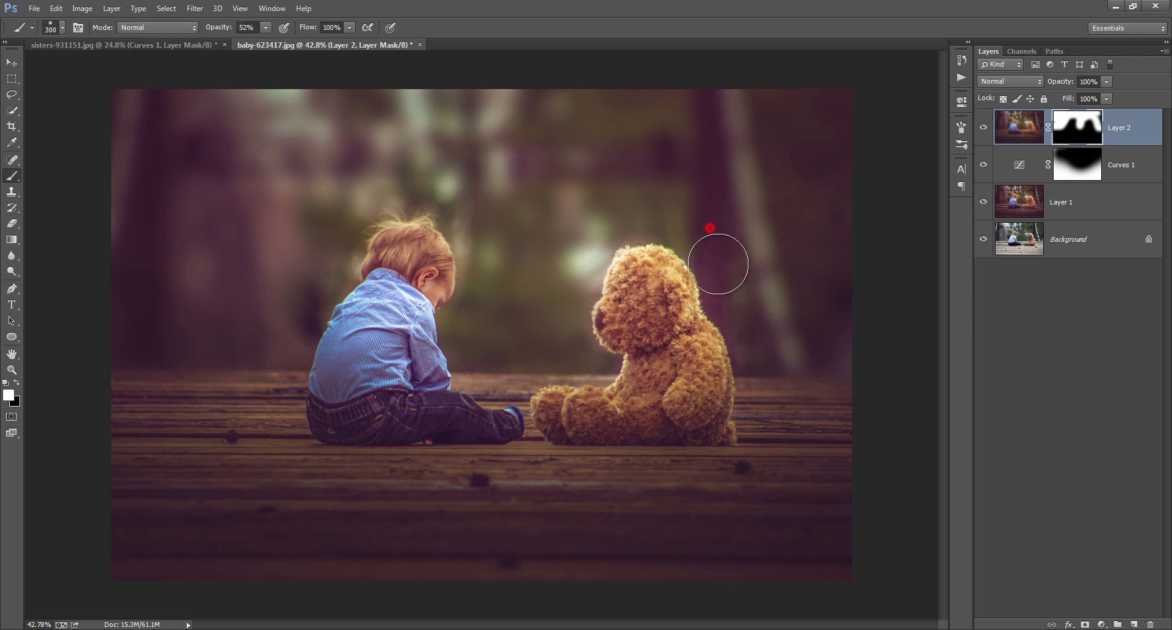
drag(710, 228, 754, 323)
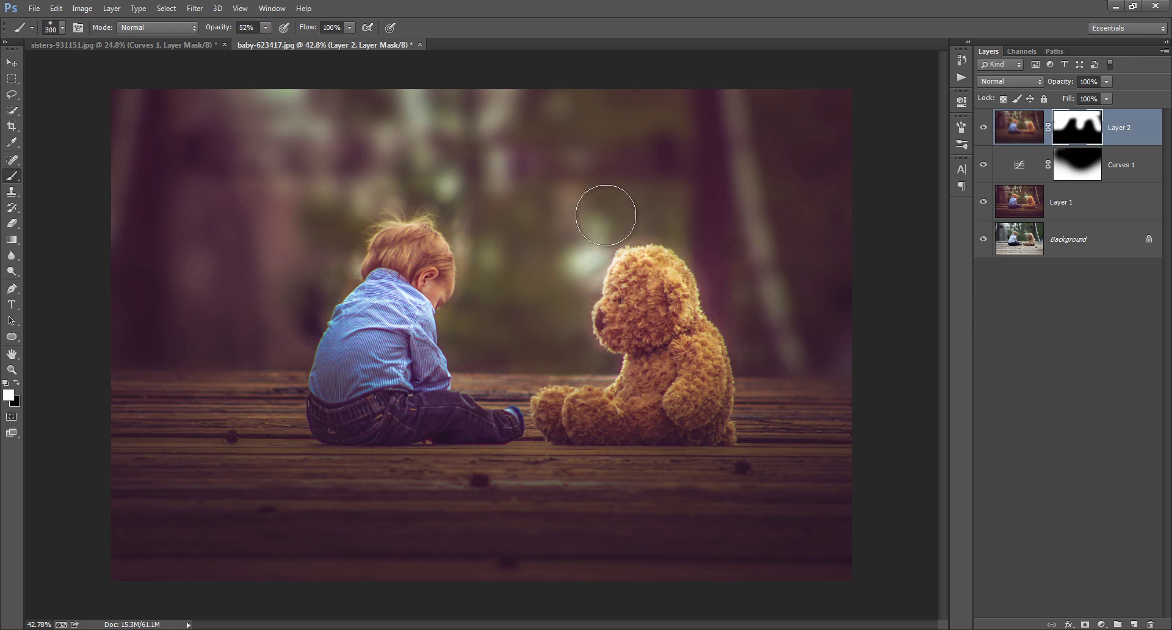
key(bracketleft)
key(bracketleft)
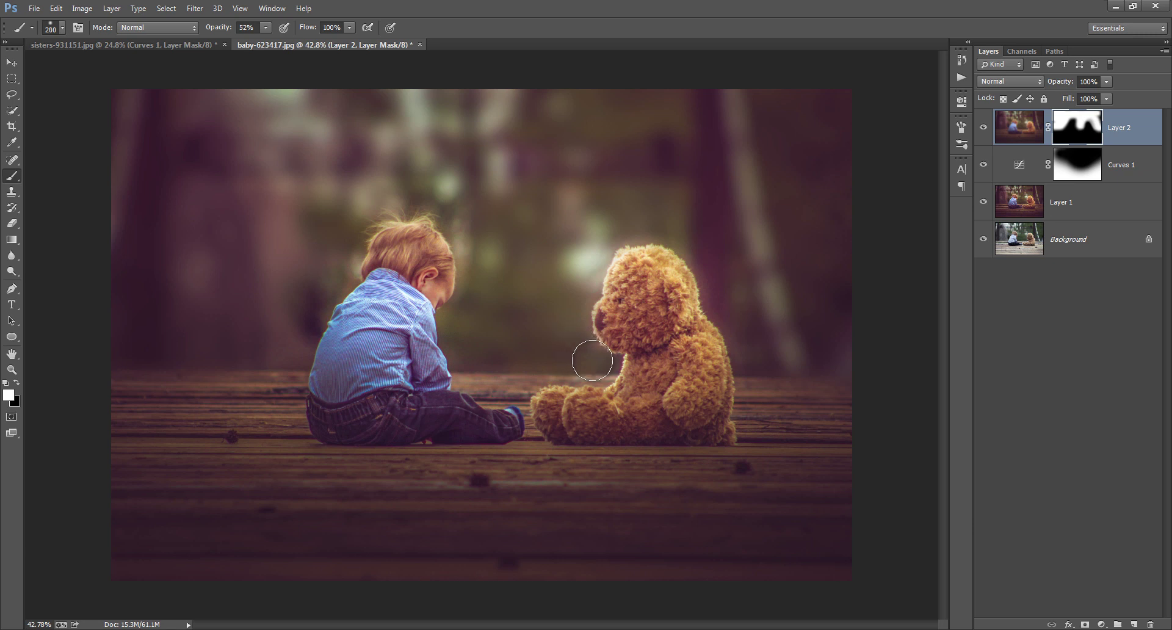
mouse_move(598, 364)
mouse_down()
mouse_move(477, 268)
mouse_move(347, 236)
mouse_move(249, 366)
mouse_up()
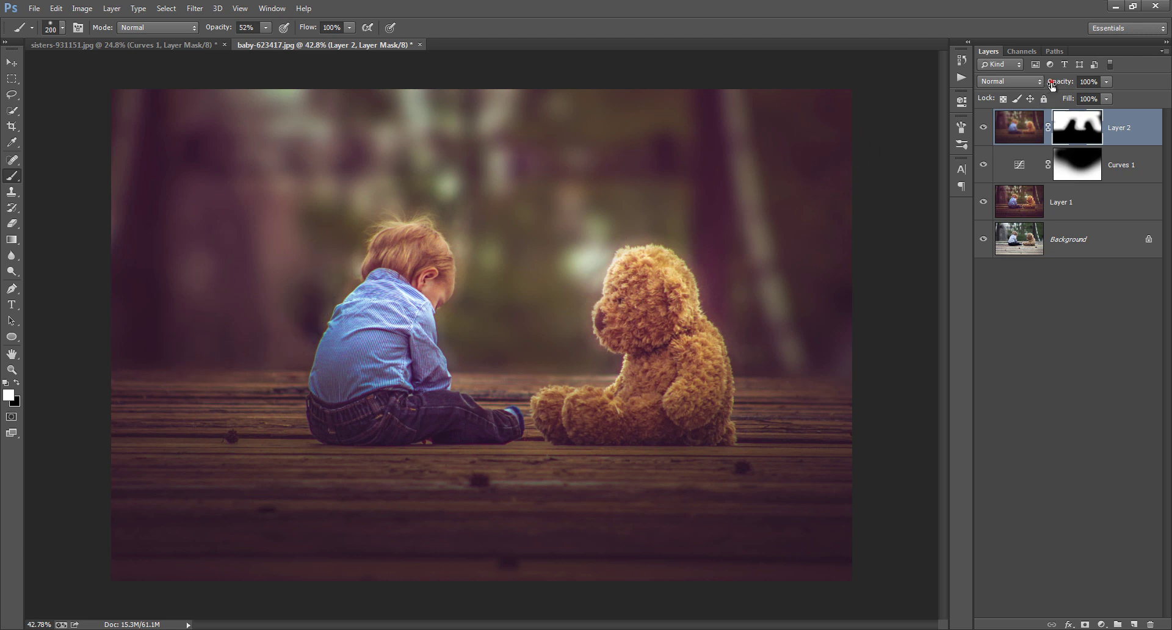
click(983, 128)
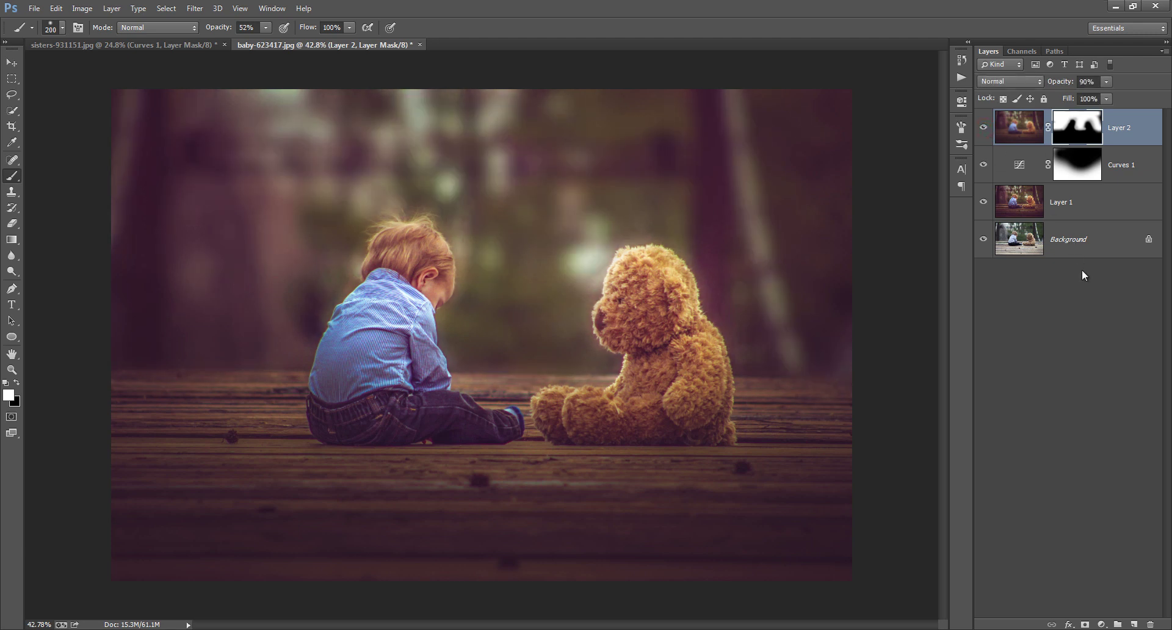